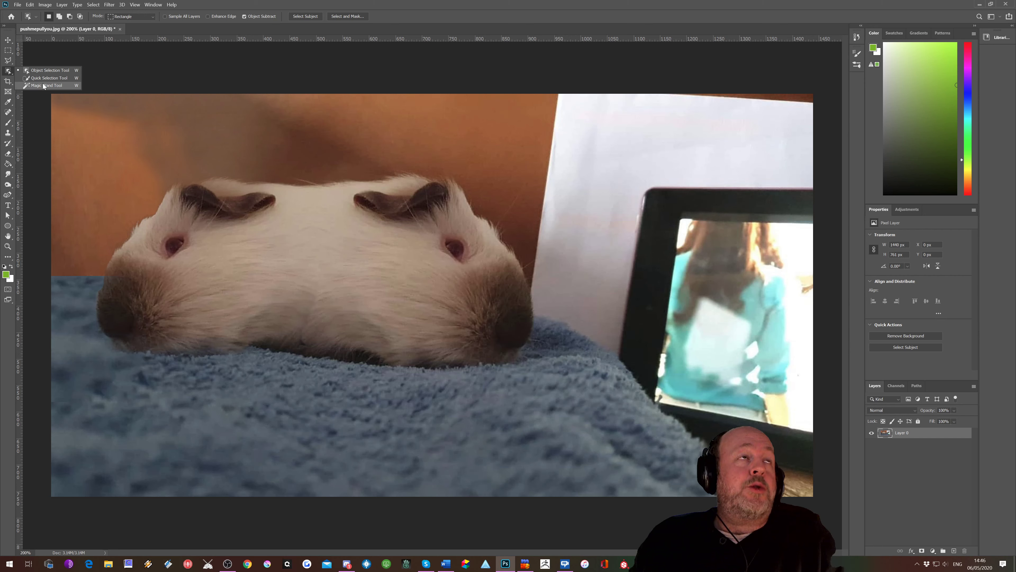
Step: Trace around the guinea pig with the Magnetic Lasso Tool to select it
click(7, 62)
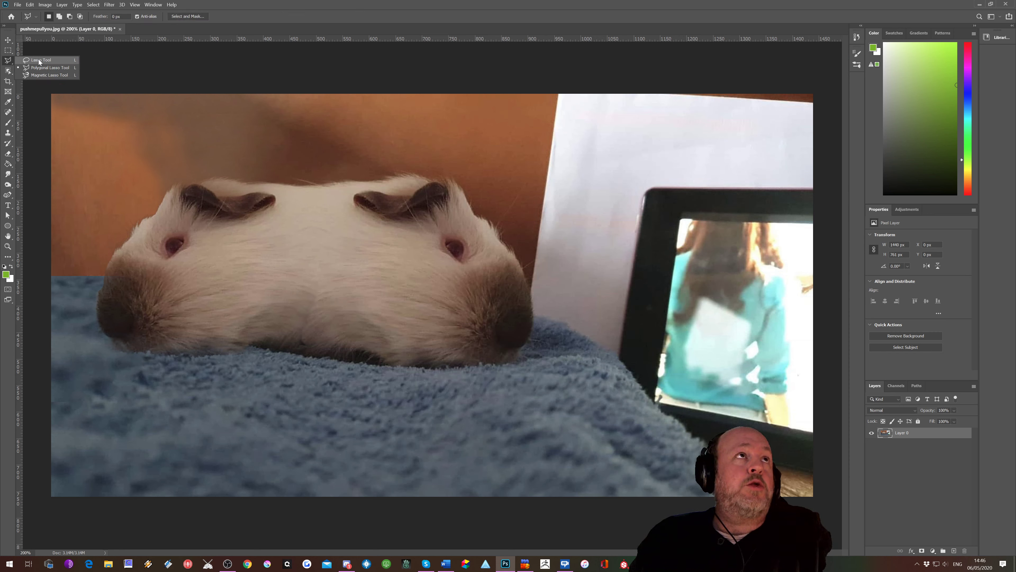
click(42, 76)
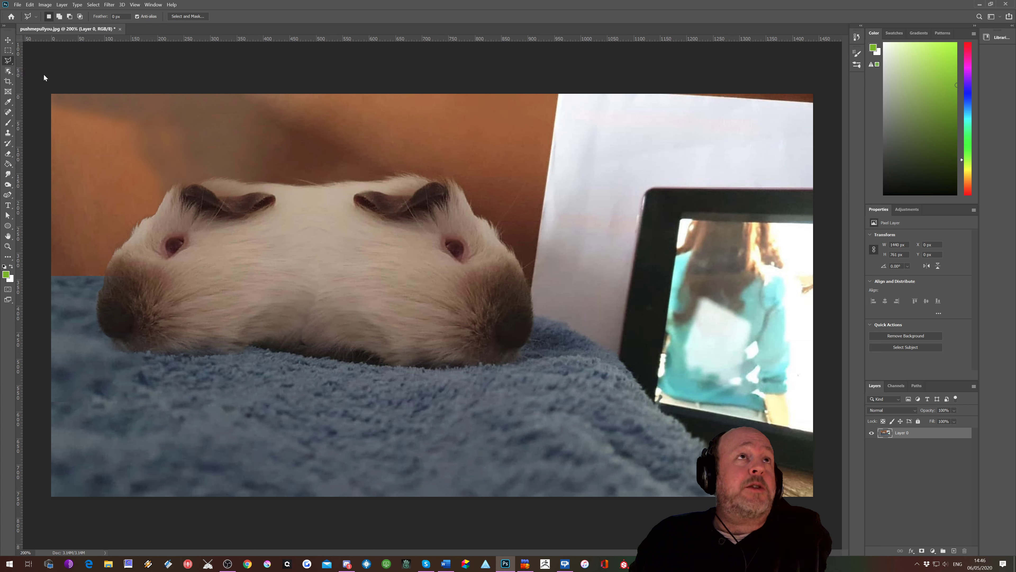
click(254, 179)
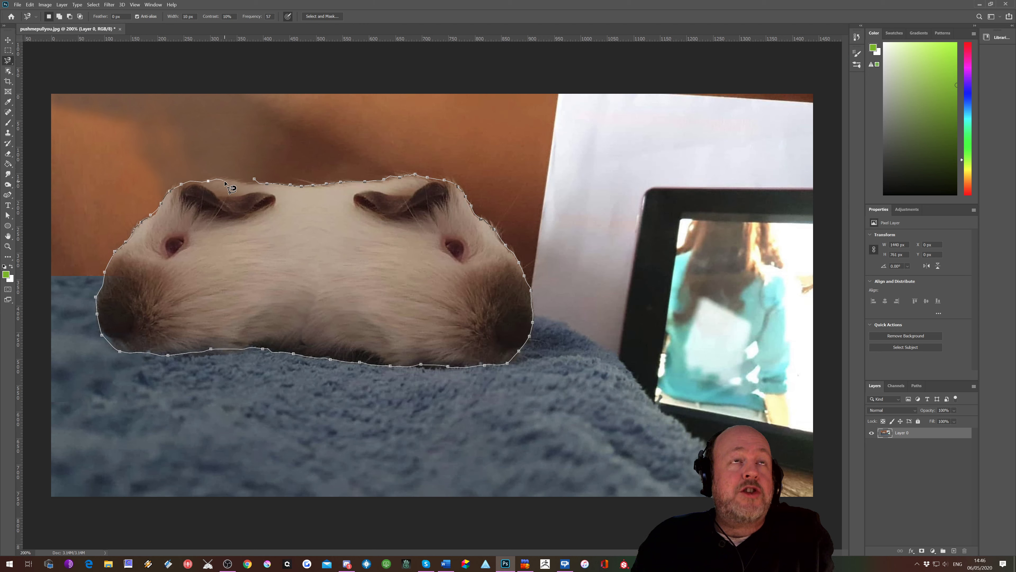
click(255, 180)
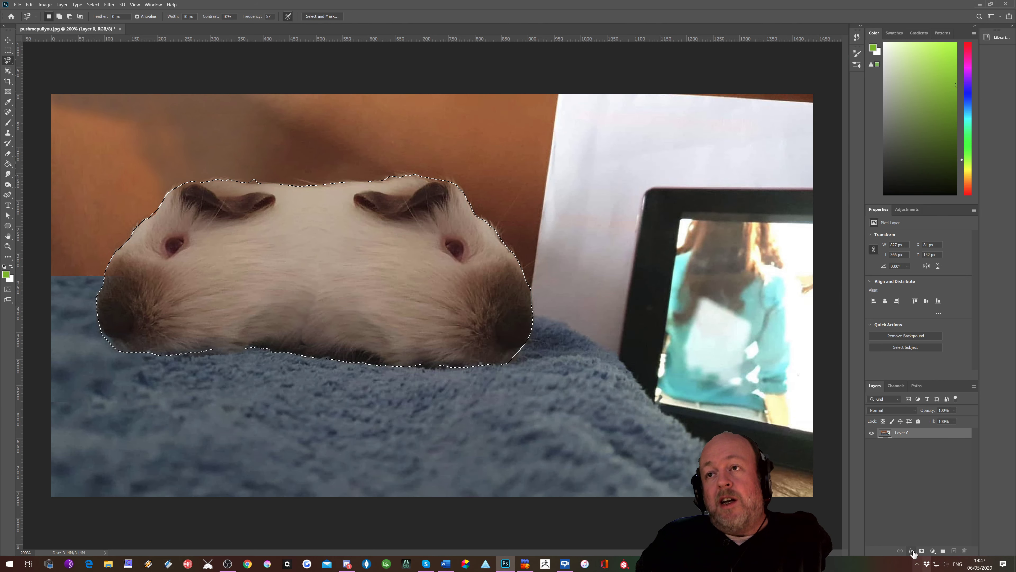
click(922, 550)
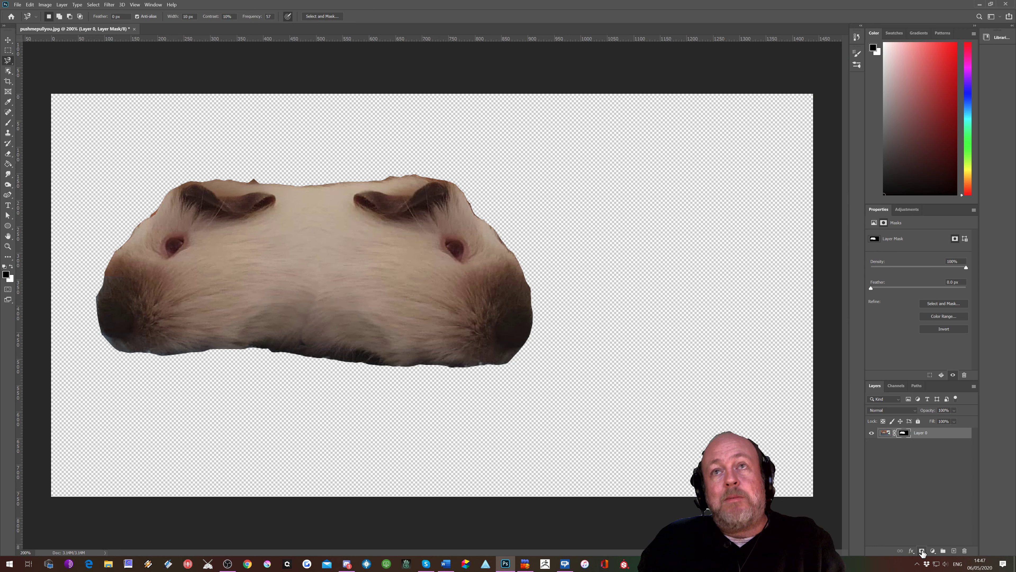
click(921, 550)
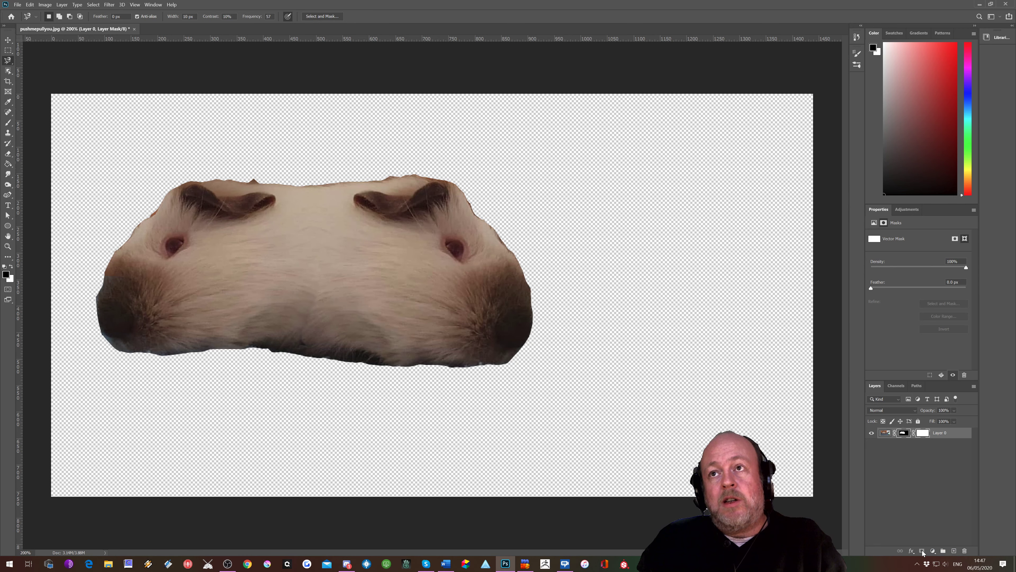
key(ctrl+z)
key(ctrl+z)
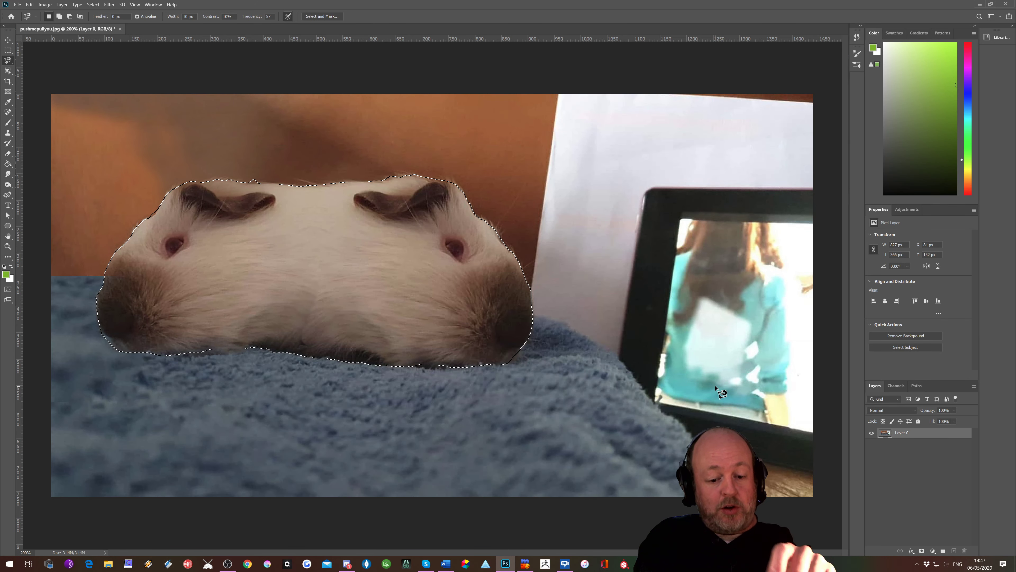
Step: Deselect the guinea pig selection
click(91, 5)
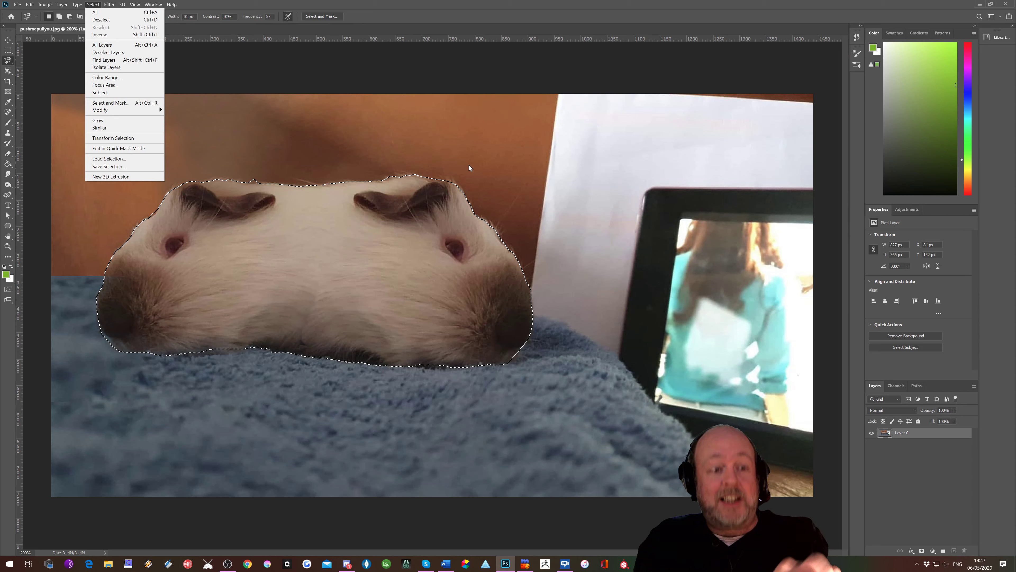
click(515, 83)
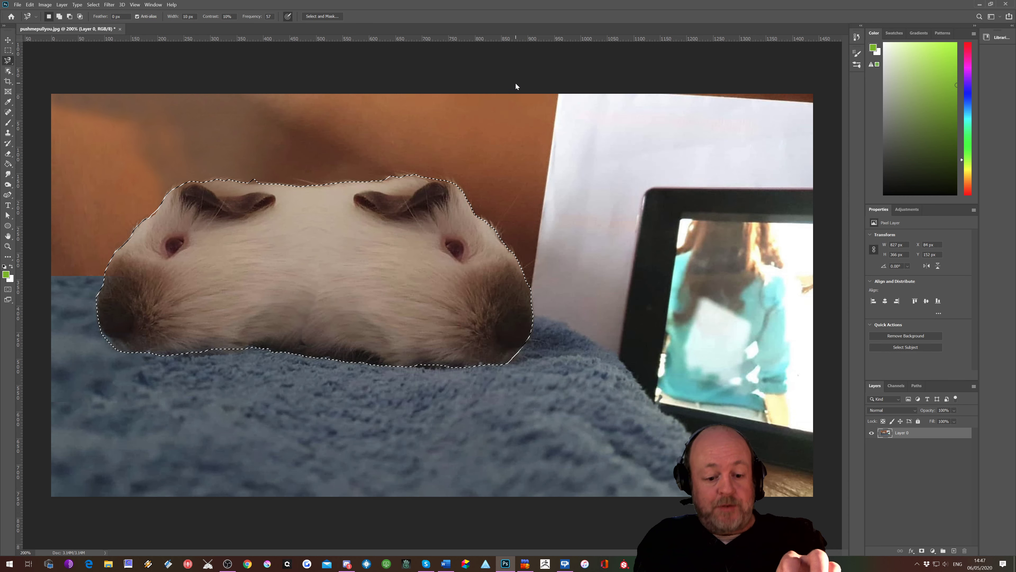
key(ctrl+d)
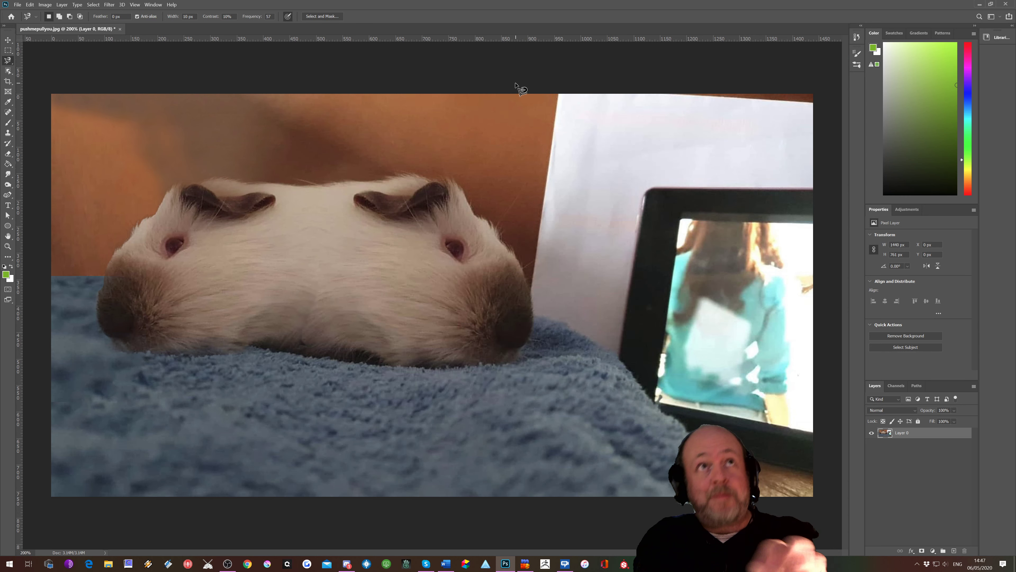
Step: Draw a freehand Lasso Tool selection around the guinea pig's left eye, then deselect it
right_click(9, 61)
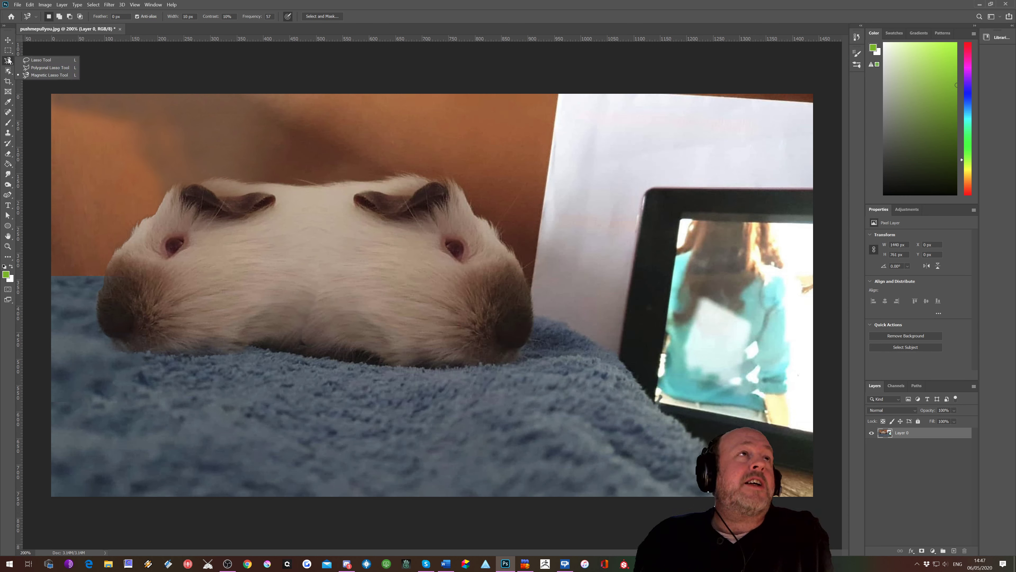
click(31, 61)
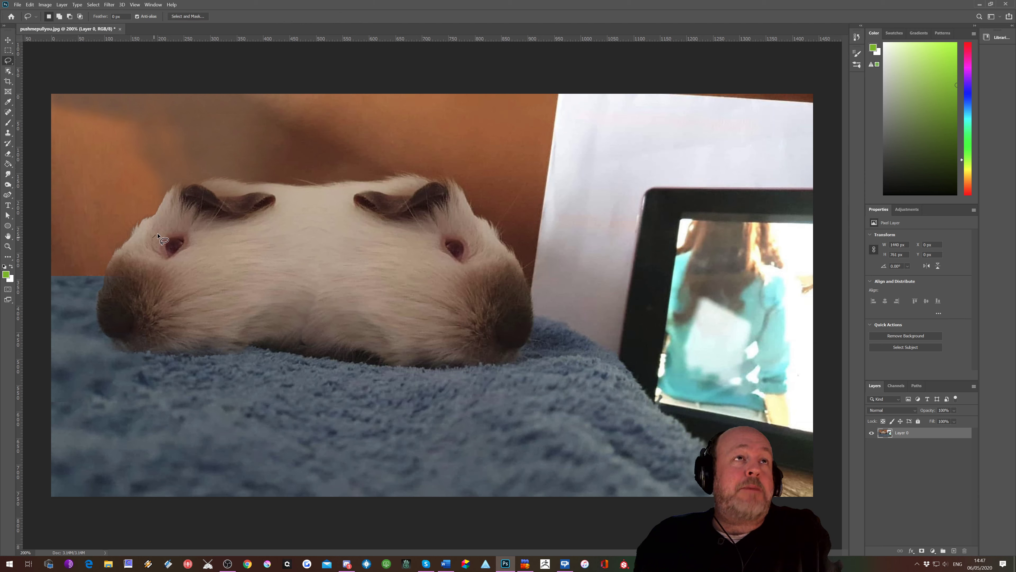
drag(157, 236, 196, 231)
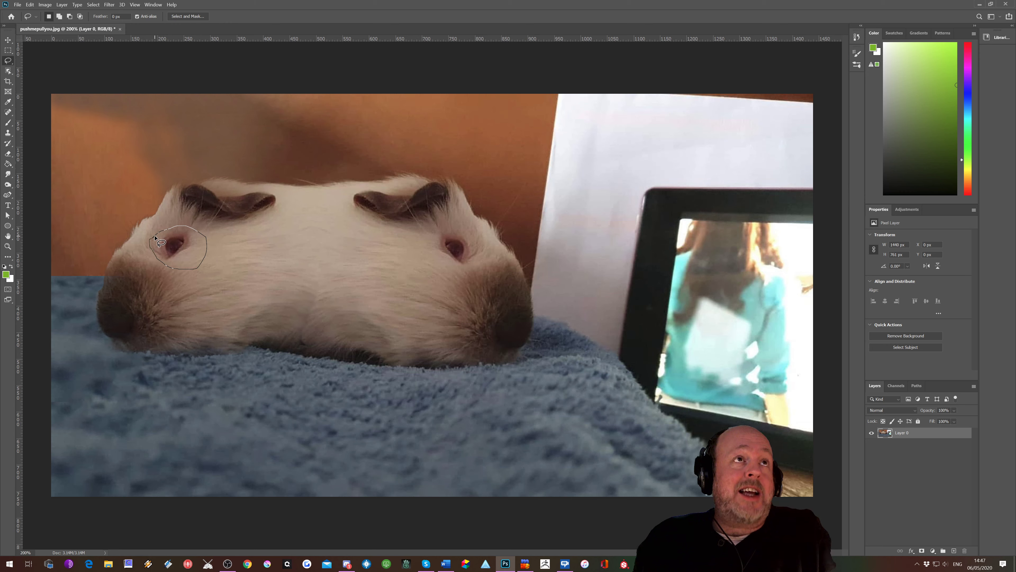
drag(154, 237, 156, 239)
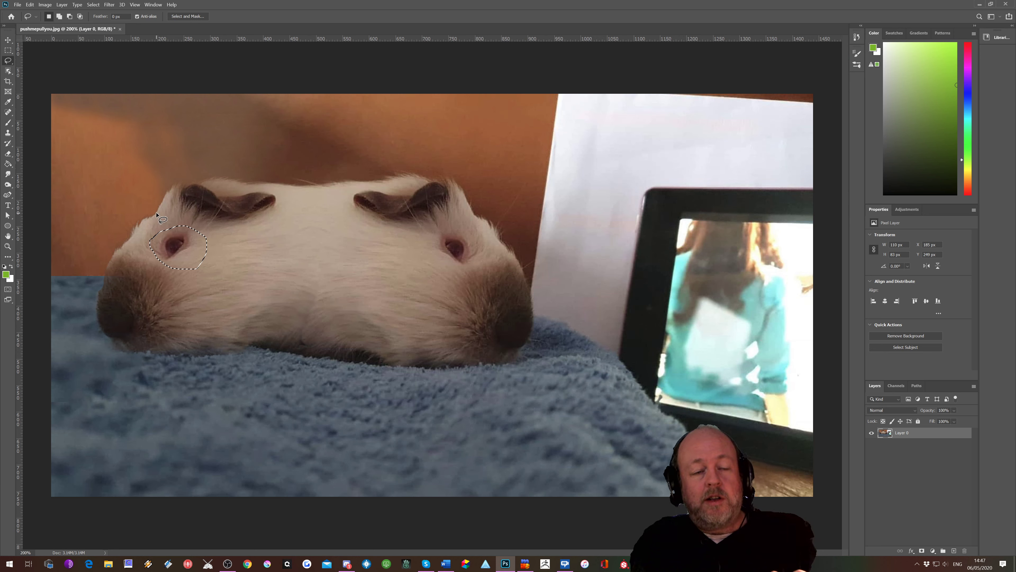
key(ctrl+d)
Step: Outline the tablet frame's upper-left corner with the Polygonal Lasso Tool, then deselect it
right_click(7, 61)
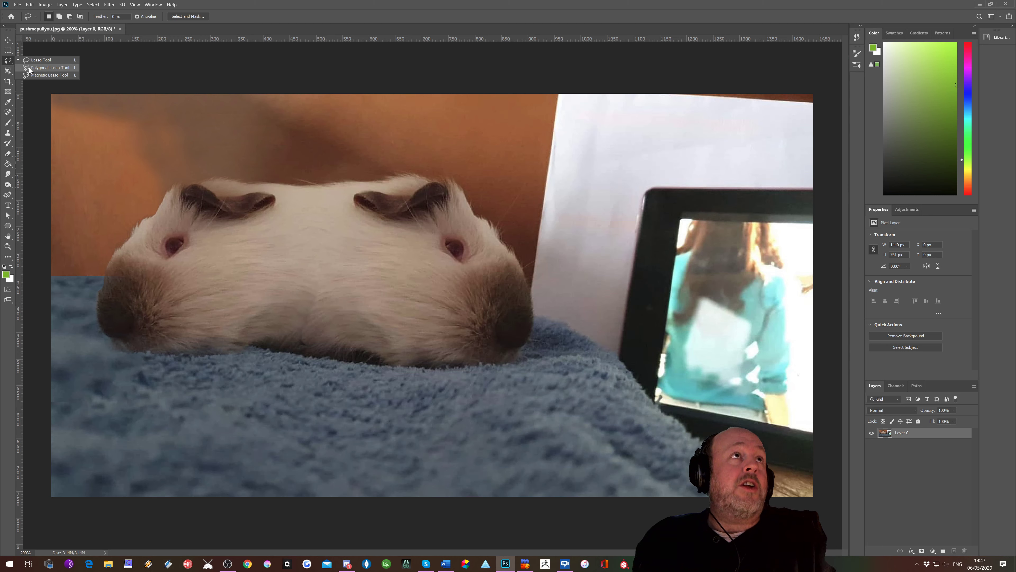
click(47, 68)
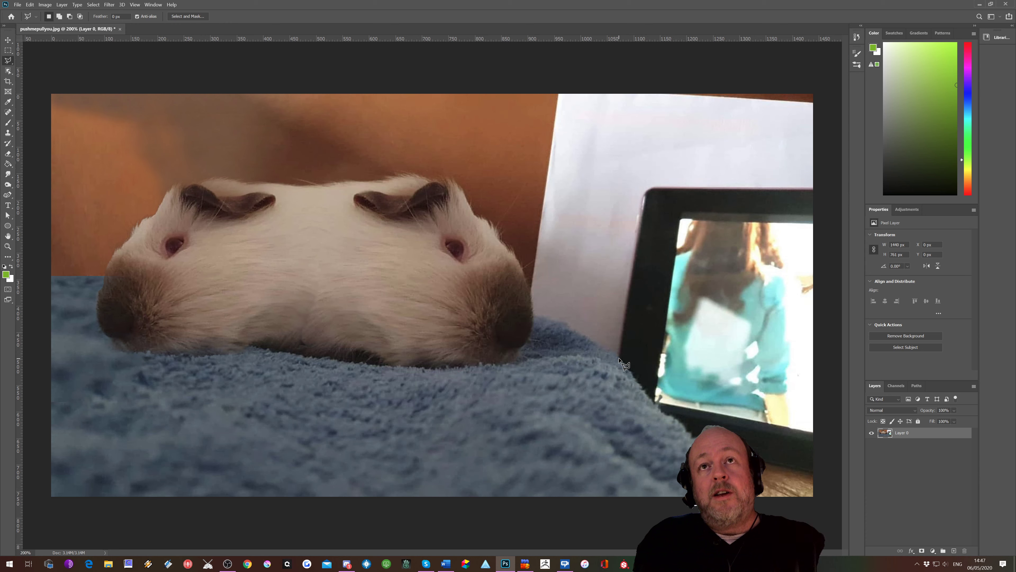
click(618, 348)
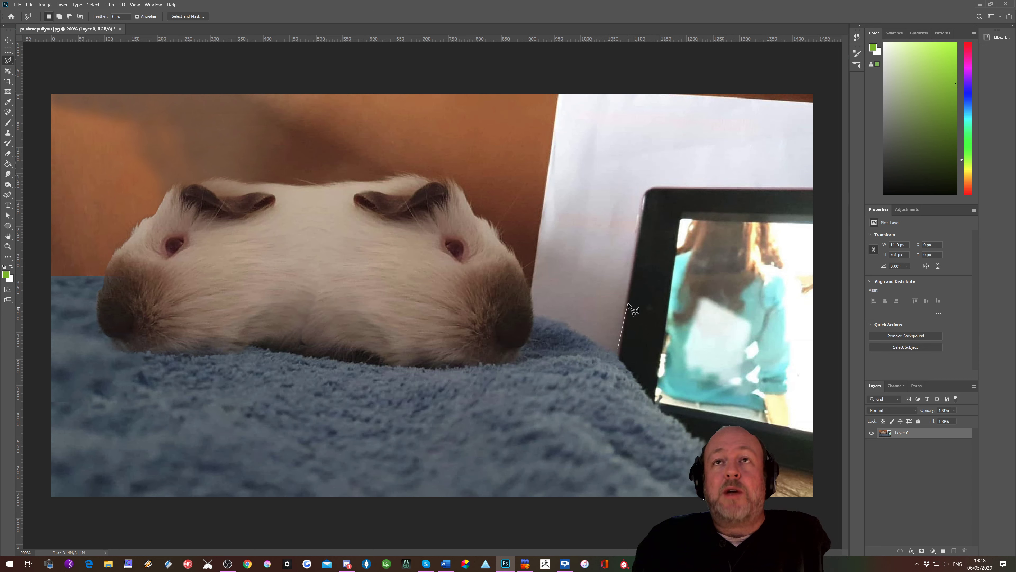
click(646, 188)
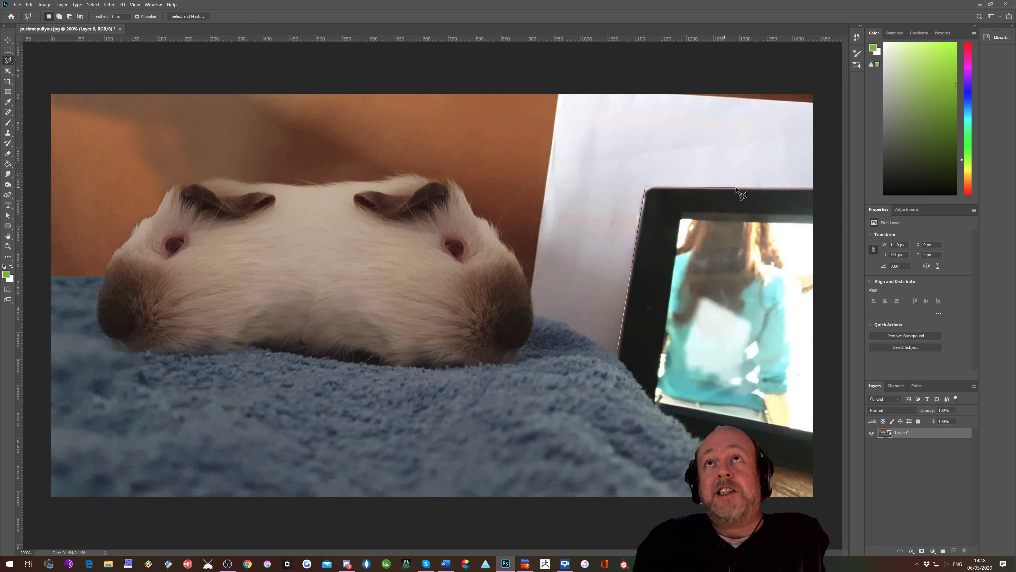
click(754, 188)
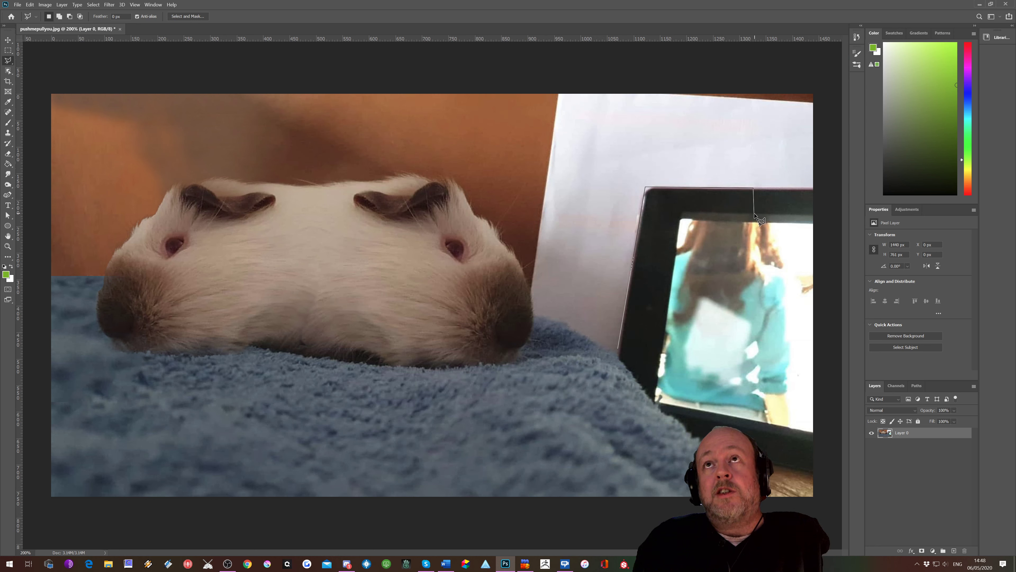
click(754, 213)
click(683, 212)
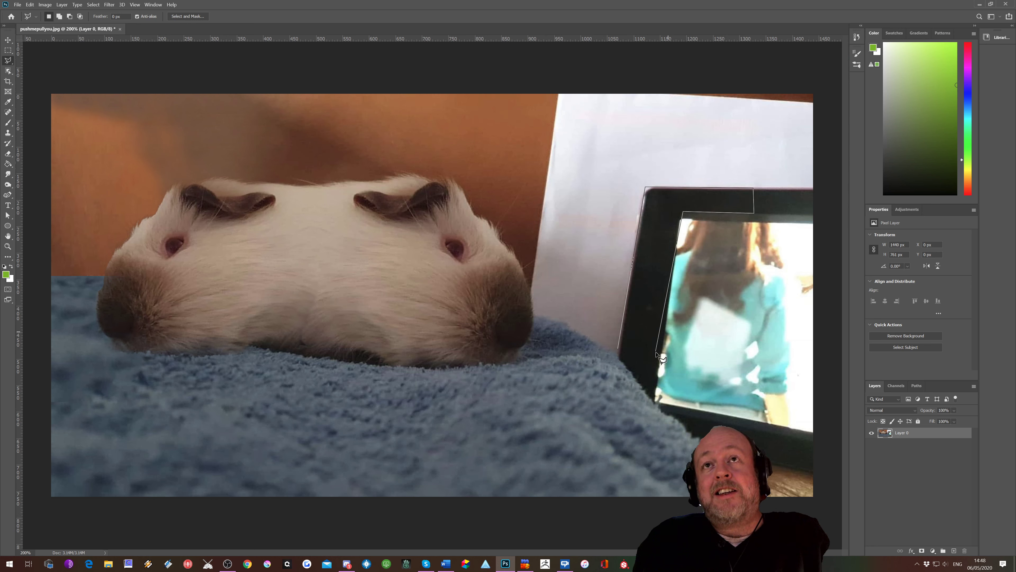
click(659, 364)
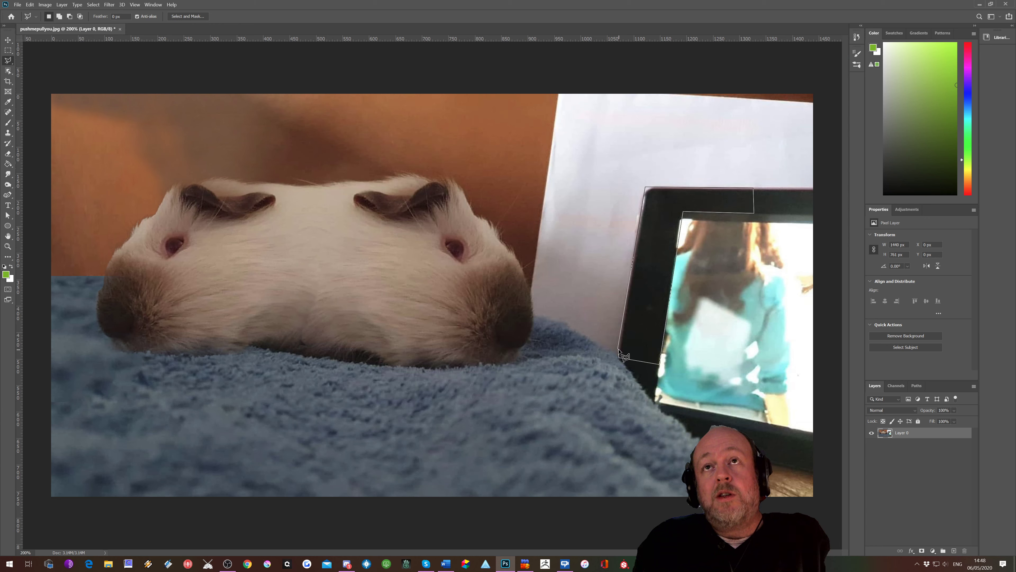
click(619, 351)
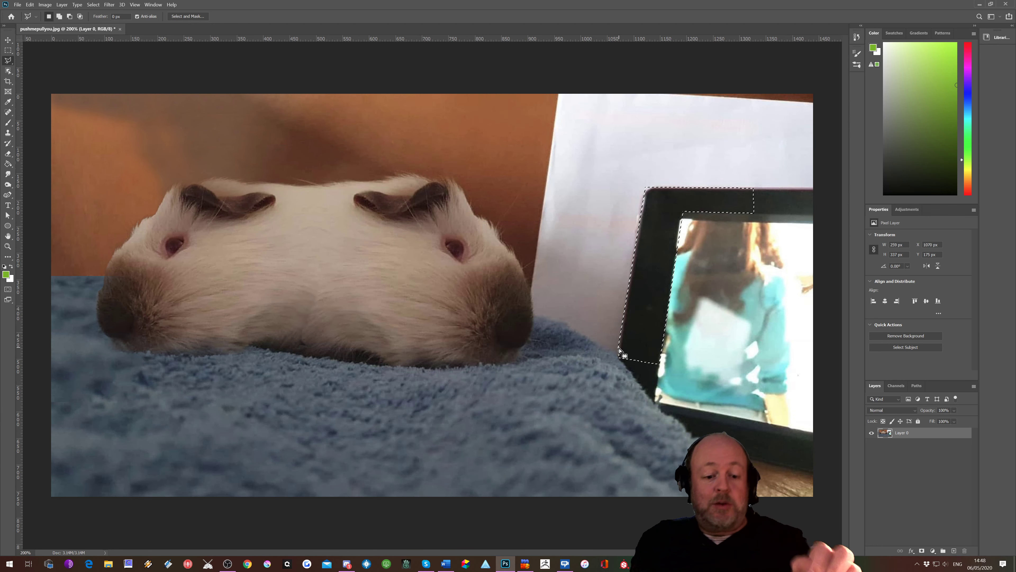
key(ctrl+d)
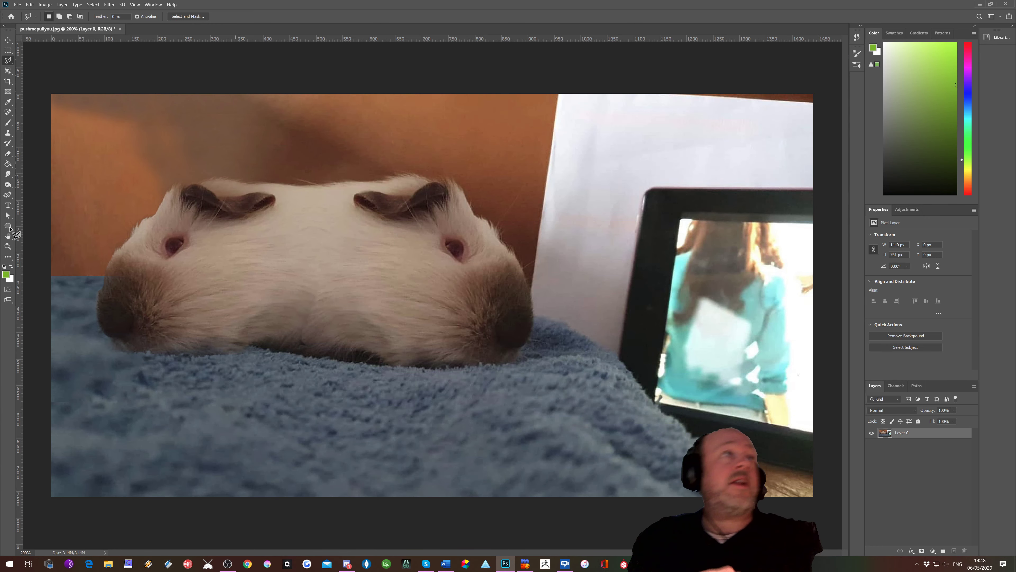
Step: Draw a rectangular marquee selection over the guinea pig's middle, then clear it
click(8, 51)
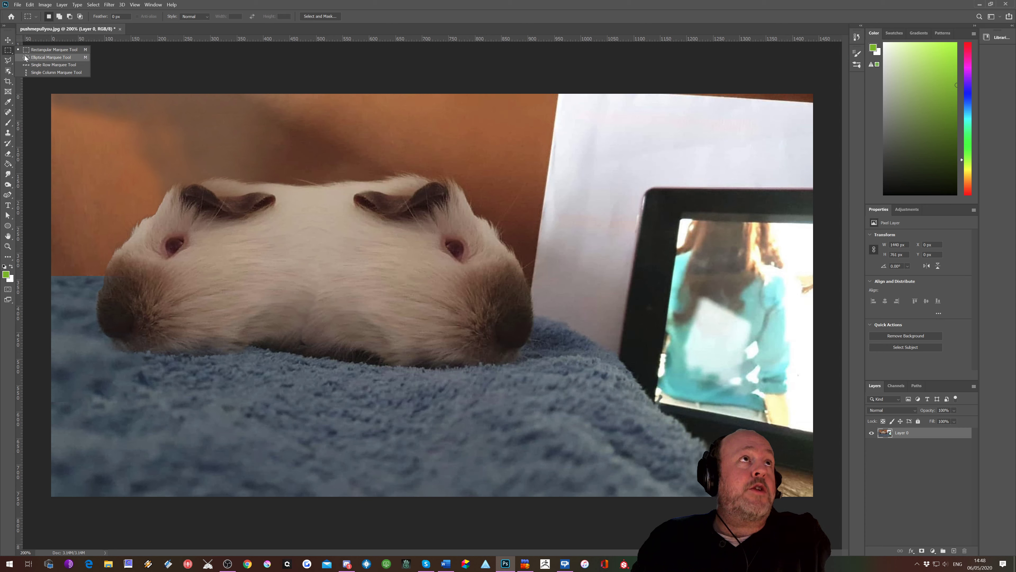
click(29, 49)
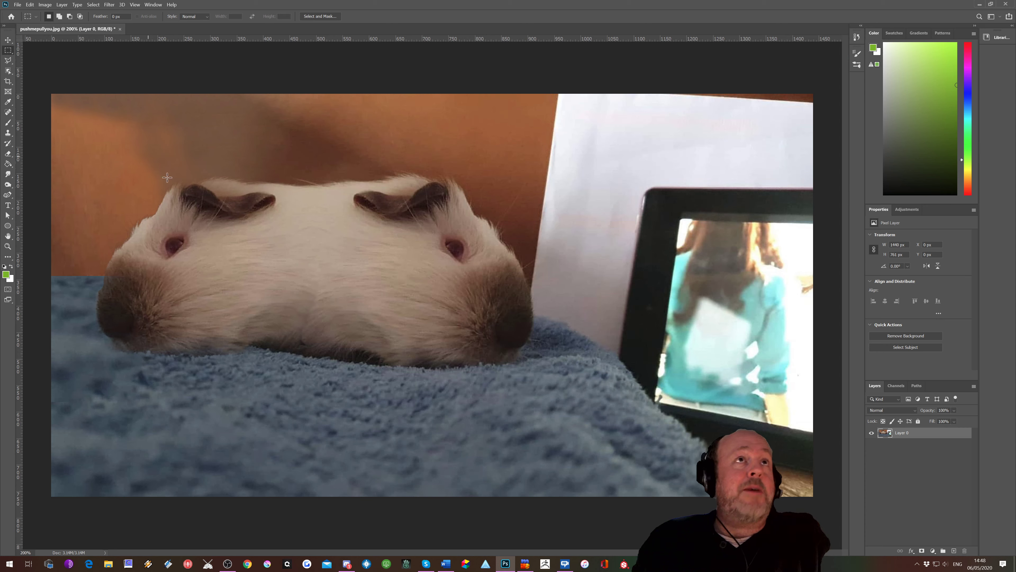
drag(162, 169, 395, 342)
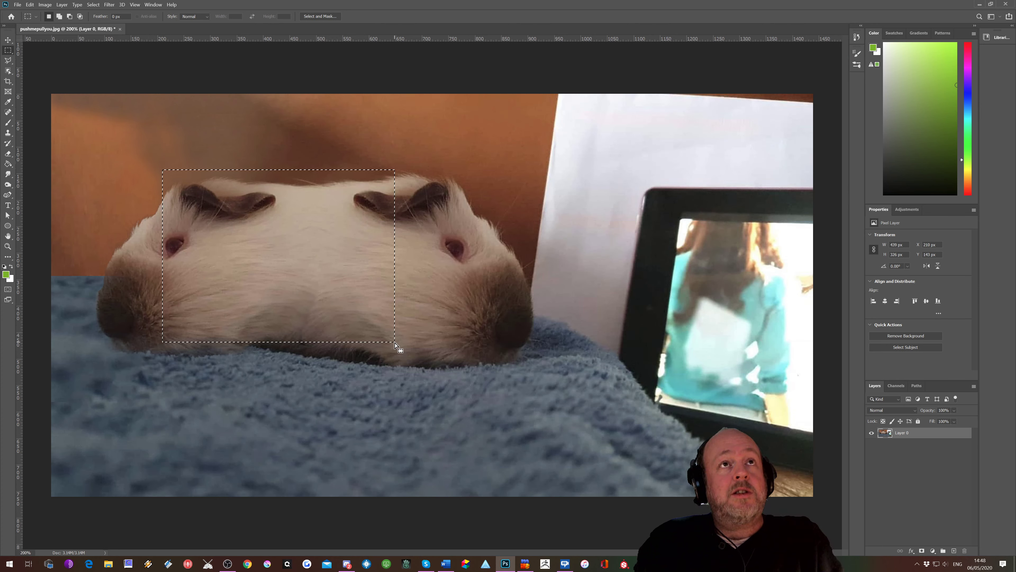
click(355, 234)
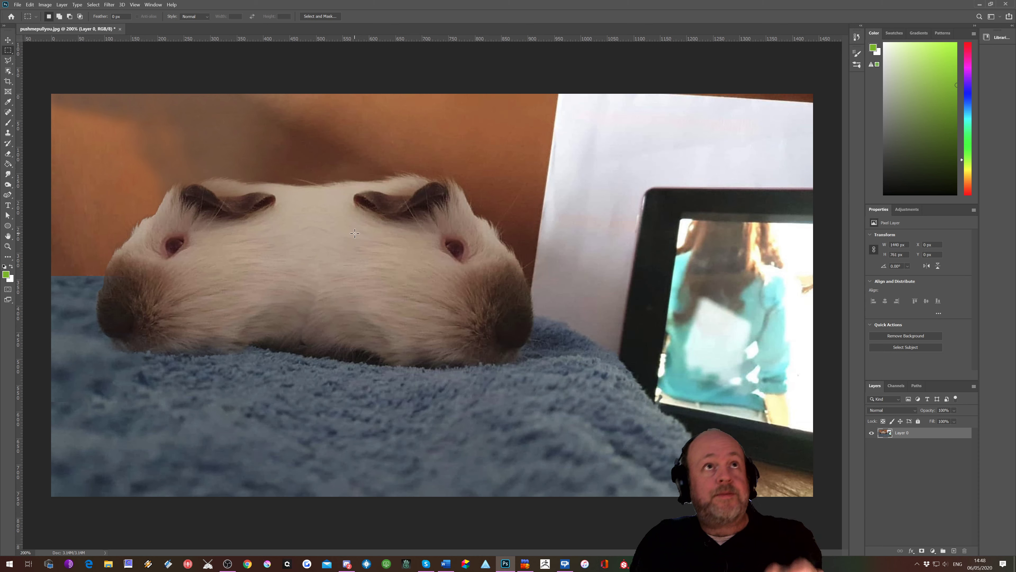
Step: Draw a circular selection with the Elliptical Marquee Tool over the guinea pig's middle, then clear it
right_click(10, 51)
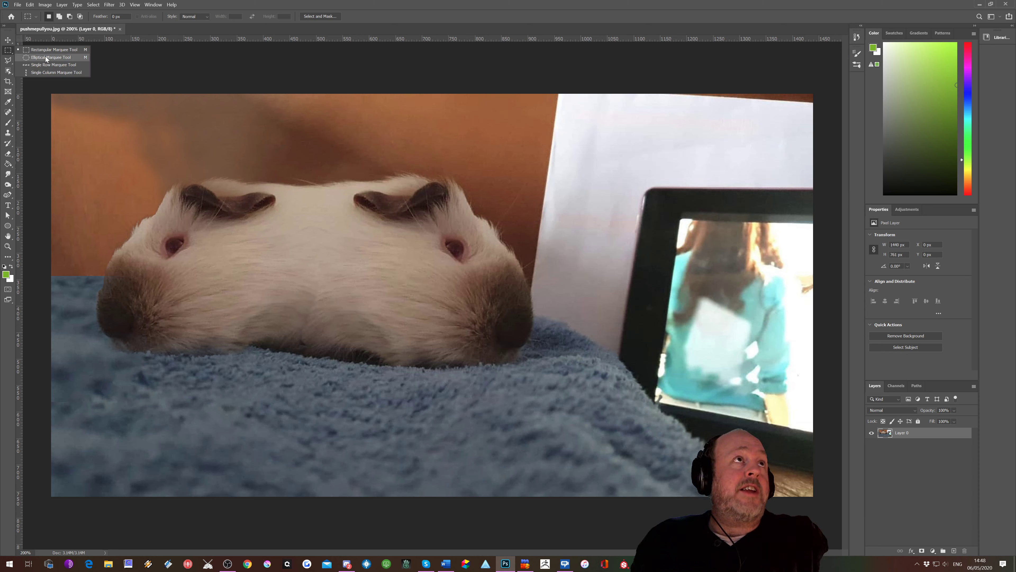
click(45, 56)
drag(233, 198, 449, 356)
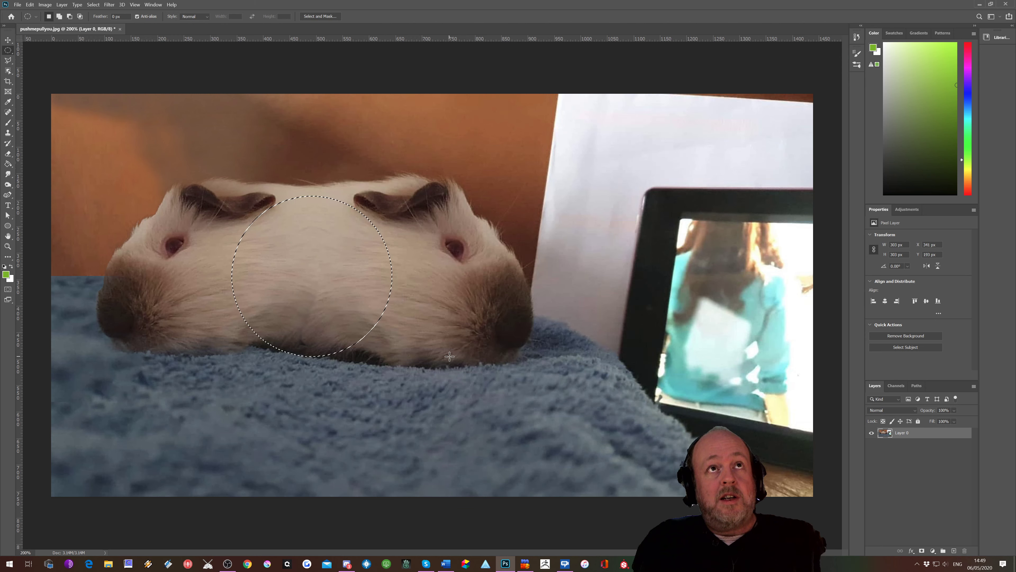
click(223, 224)
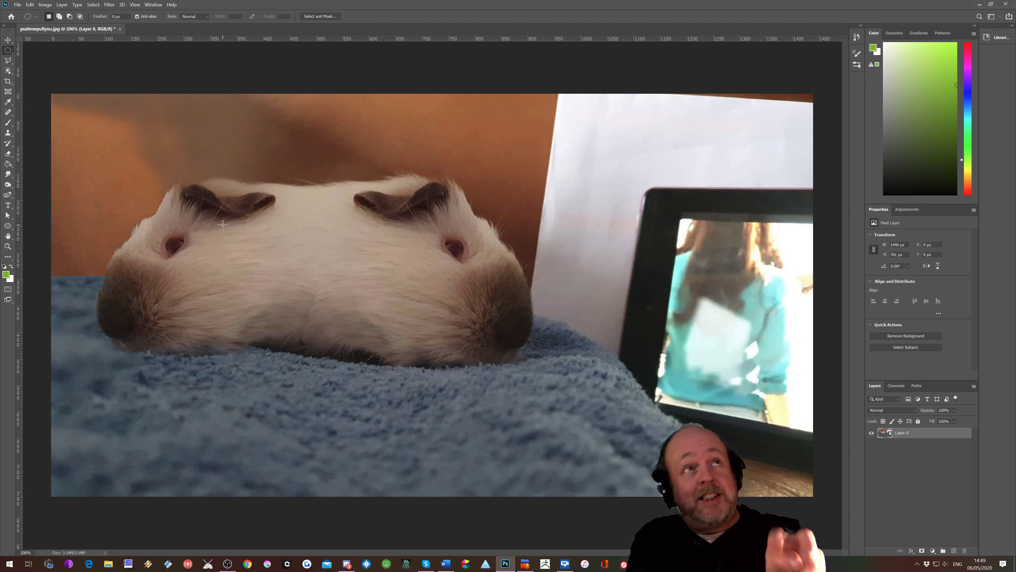
Step: Select the guinea pig with the Object Selection Tool by boxing around it, then deselect
click(7, 71)
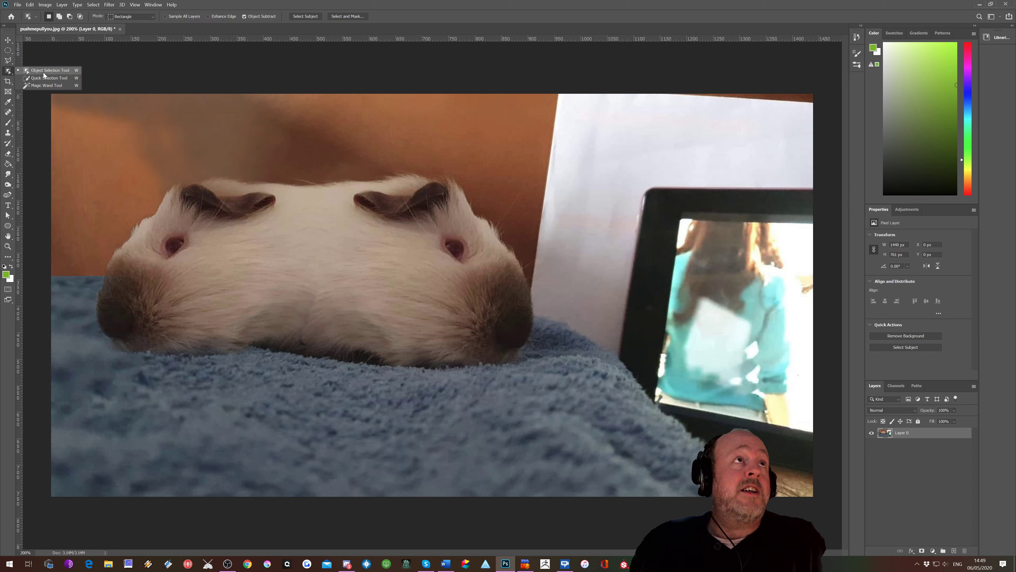
click(44, 73)
drag(88, 143, 546, 392)
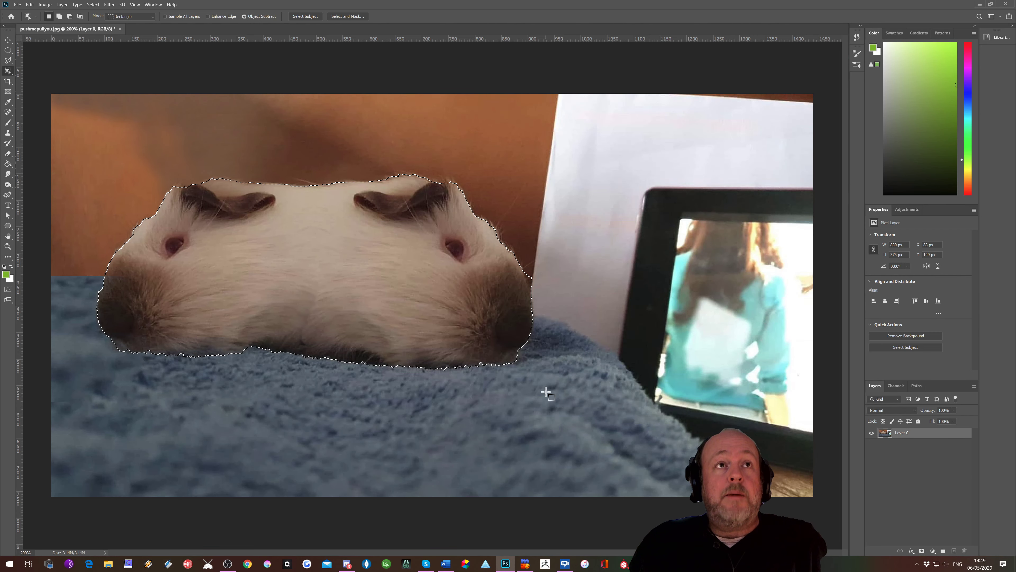
key(ctrl+d)
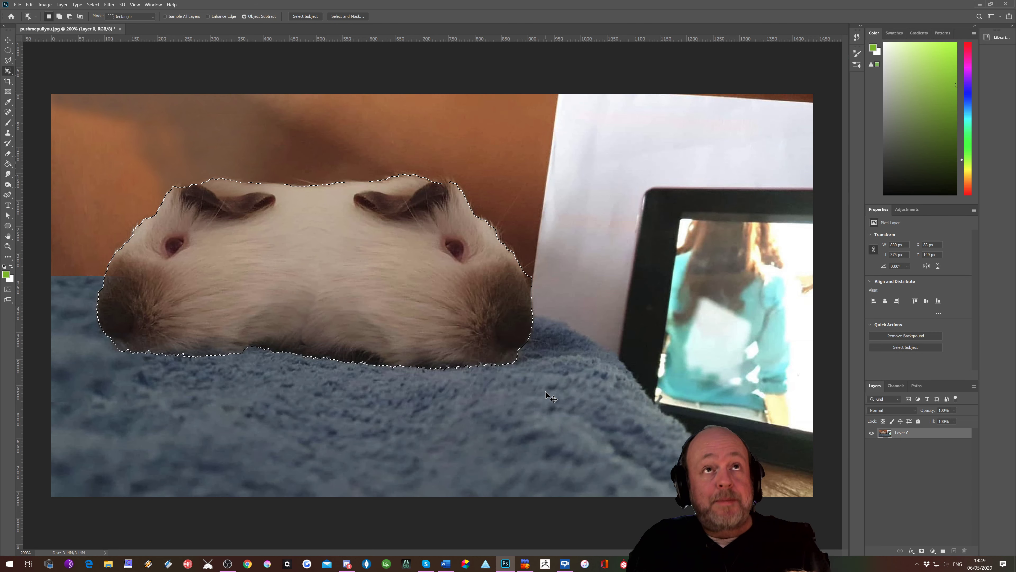
Step: Switch to the Quick Selection Tool and set its brush size to 80 px
click(8, 72)
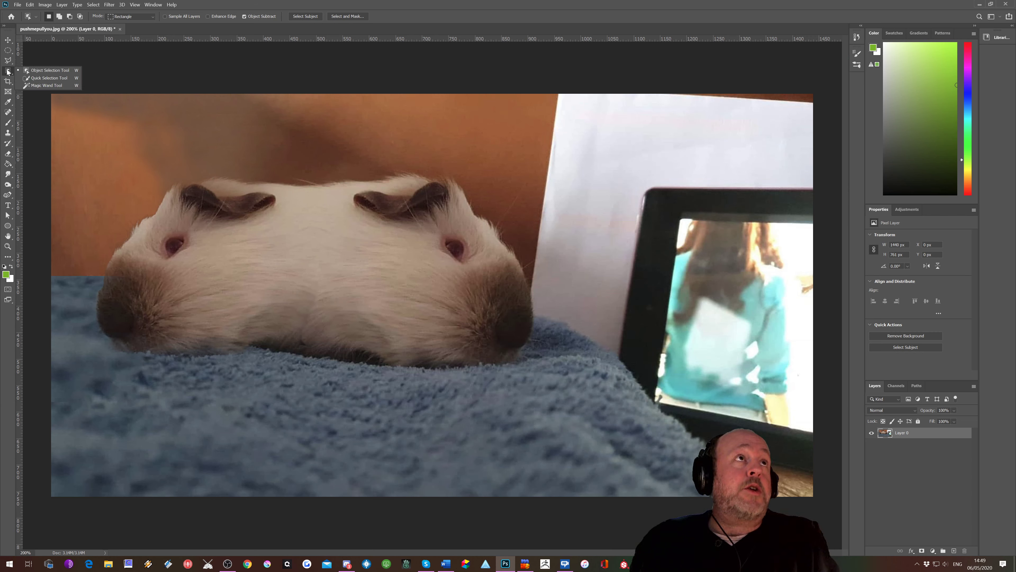
click(35, 79)
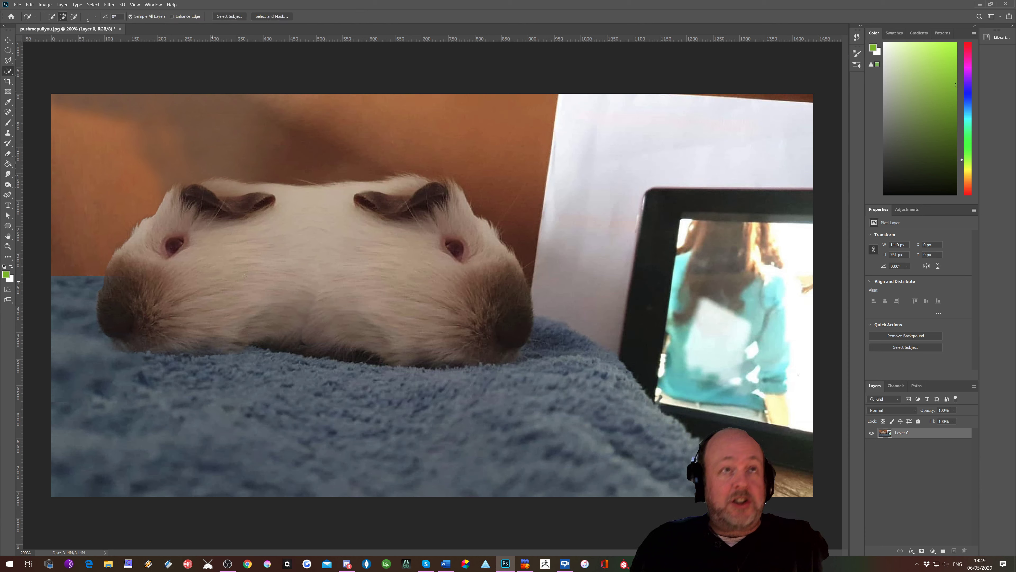
key(bracketright)
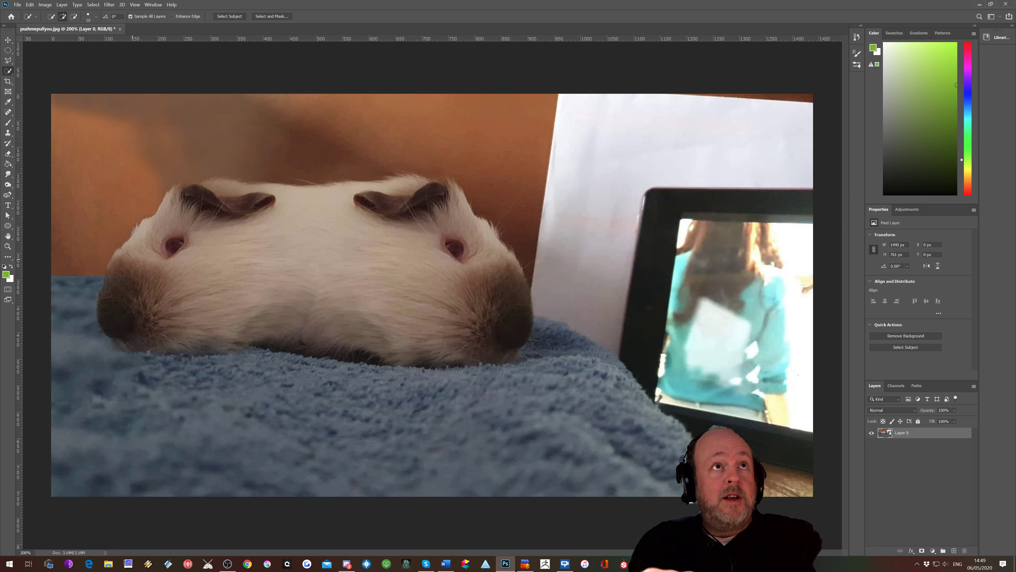
key(bracketright)
key(bracketright)
key(bracketright)
key(bracketright)
key(bracketright)
key(bracketright)
key(bracketright)
key(bracketright)
key(bracketright)
key(bracketright)
key(bracketright)
key(bracketright)
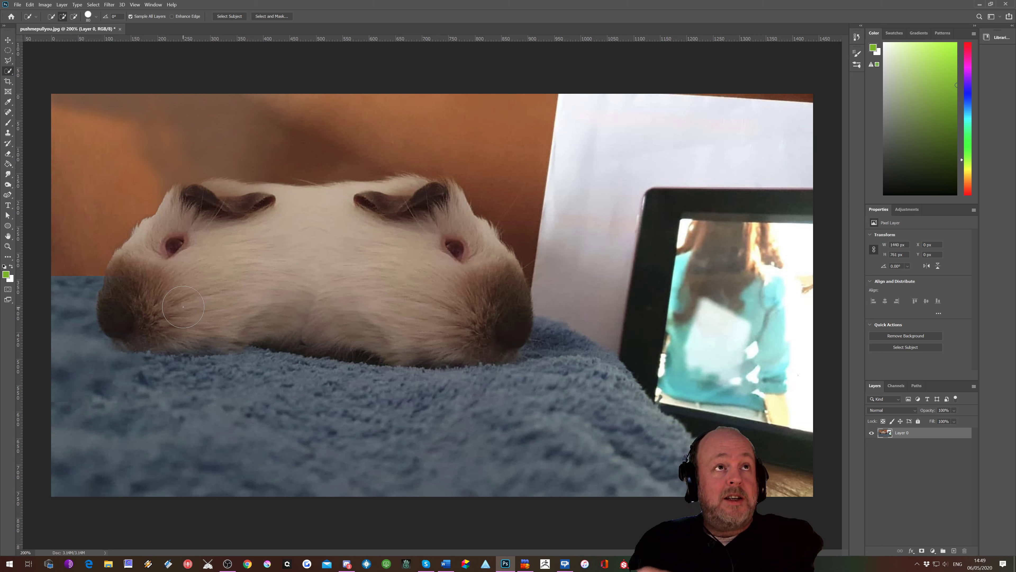
key(bracketleft)
key(bracketleft)
key(bracketleft)
key(bracketleft)
key(bracketleft)
key(bracketleft)
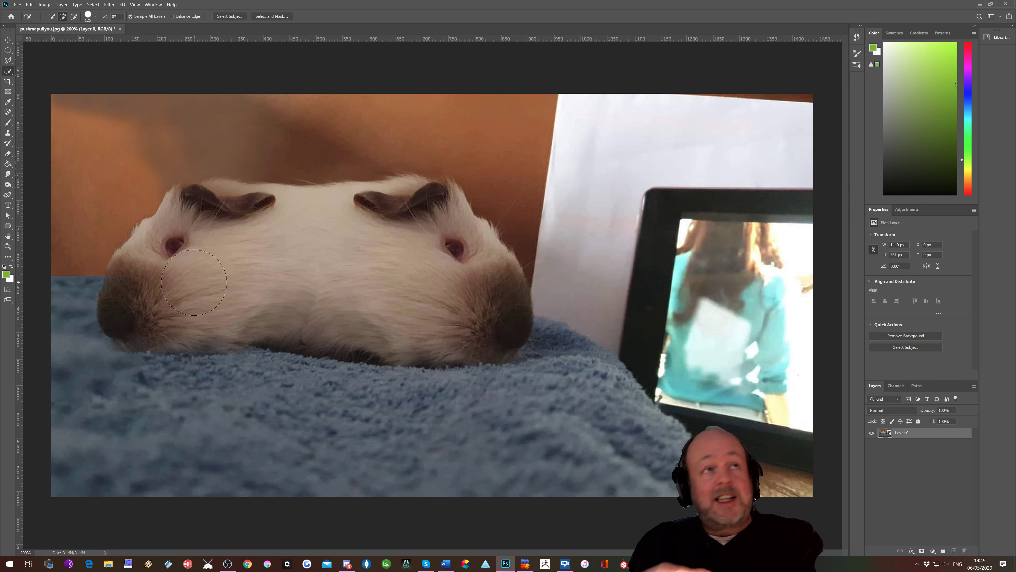
key(bracketright)
key(bracketright)
key(bracketright)
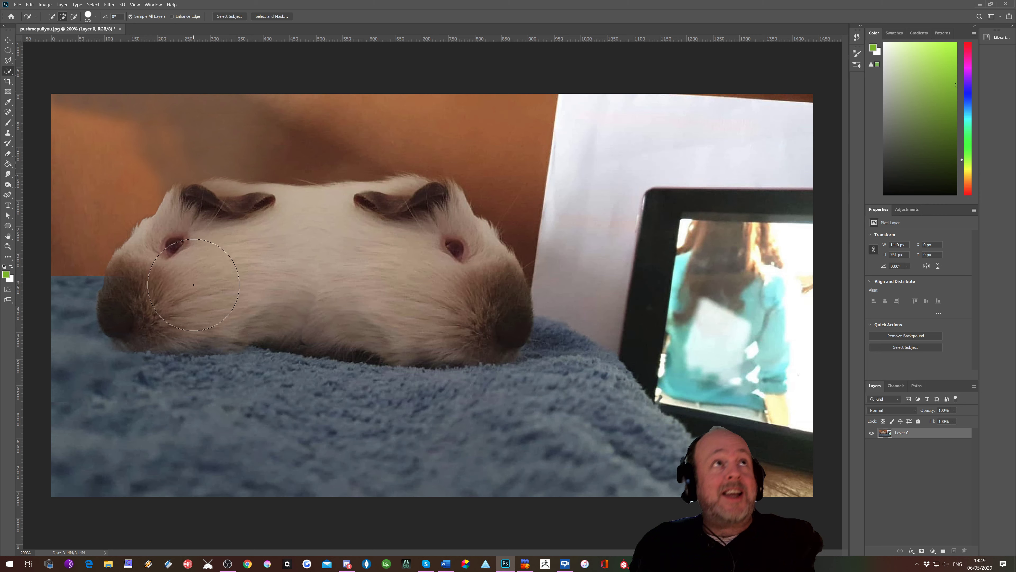
click(96, 16)
mouse_move(92, 38)
mouse_down()
mouse_move(60, 41)
mouse_move(109, 45)
mouse_move(74, 43)
mouse_up()
text(80)
key(Return)
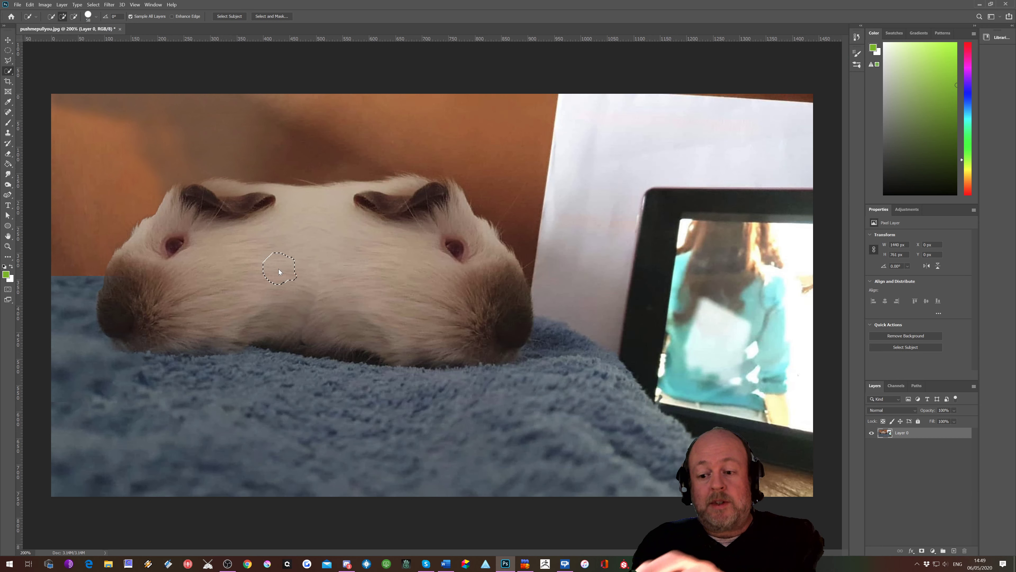
Step: Paint across the guinea pig with the Quick Selection Tool until the whole animal is selected
click(278, 268)
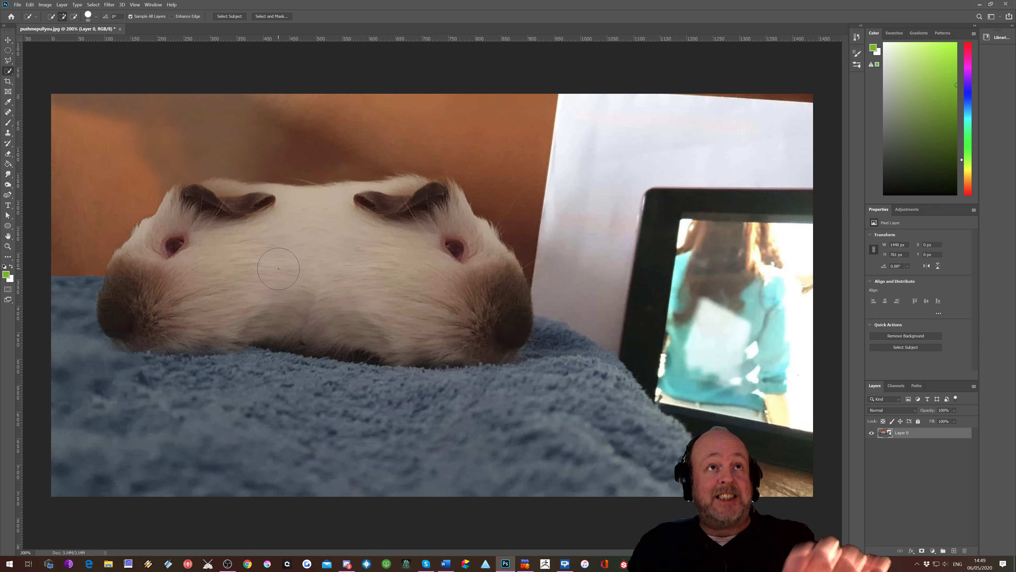
mouse_move(272, 266)
mouse_down()
mouse_move(216, 246)
mouse_move(256, 248)
mouse_move(258, 230)
mouse_move(256, 242)
mouse_up()
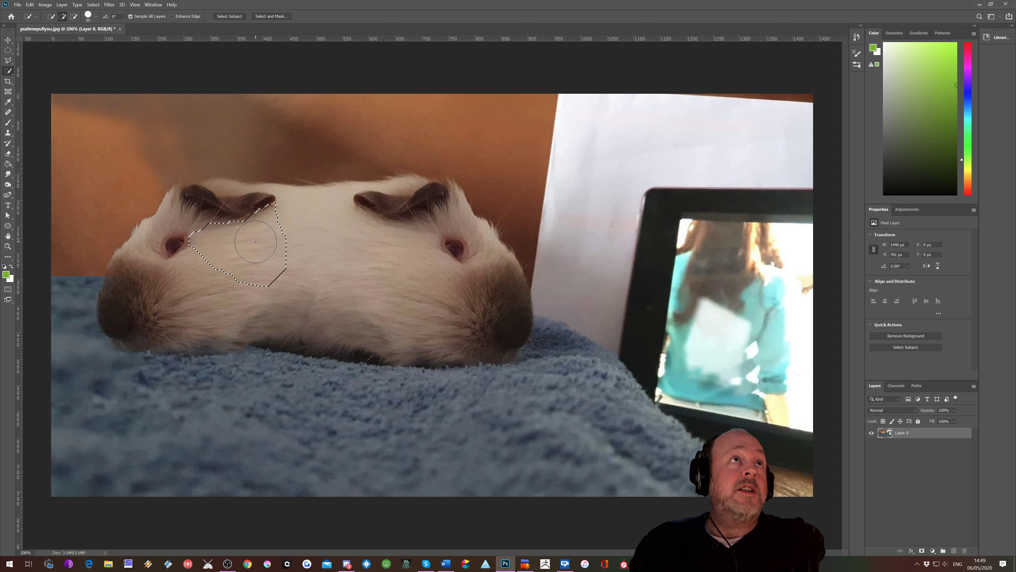
right_click(8, 71)
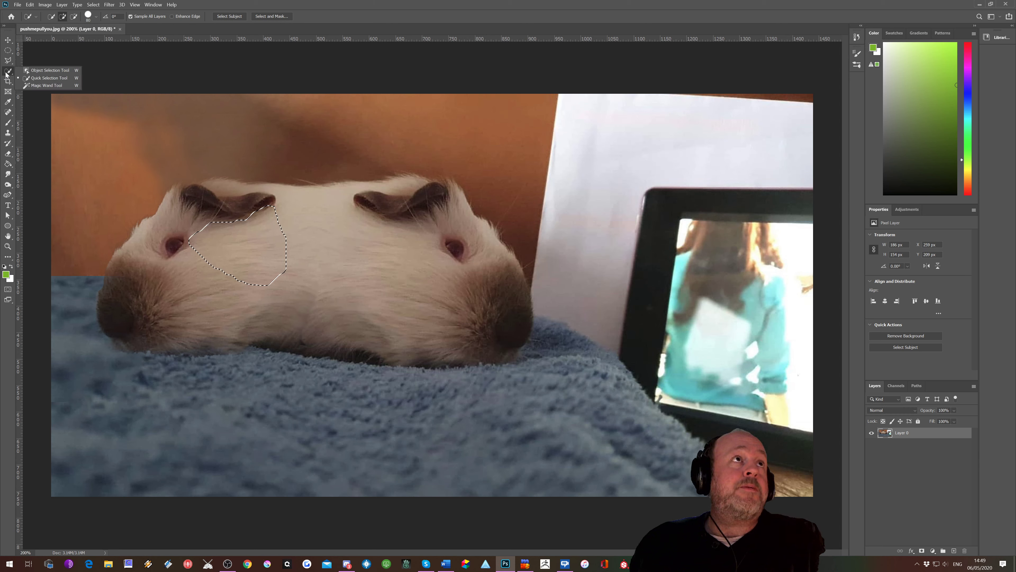
mouse_move(247, 240)
mouse_down()
mouse_move(205, 221)
mouse_move(191, 241)
mouse_move(171, 224)
mouse_move(188, 227)
mouse_move(178, 233)
mouse_up()
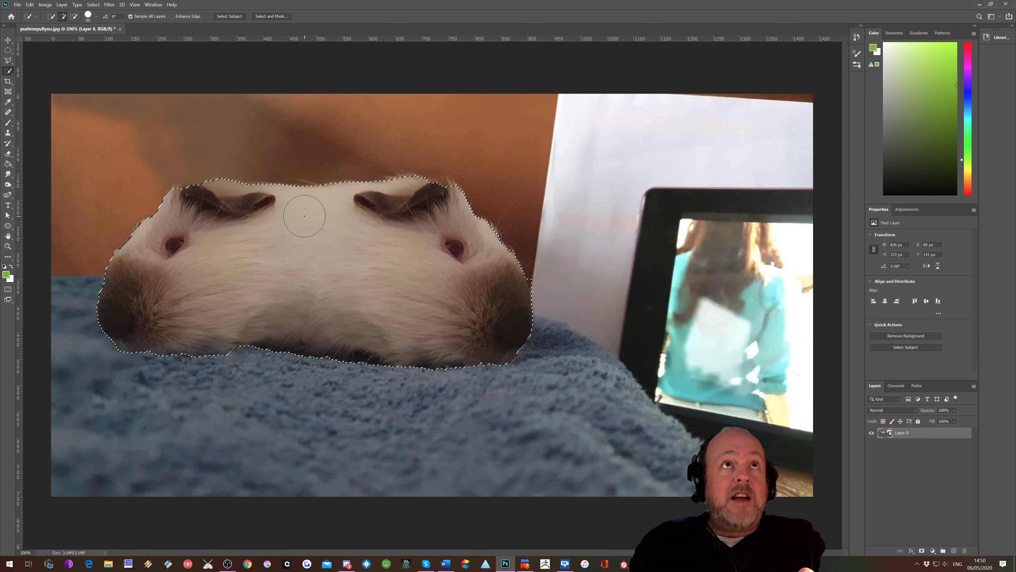
Step: Reduce the Quick Selection brush size for finer edits
key(alt)
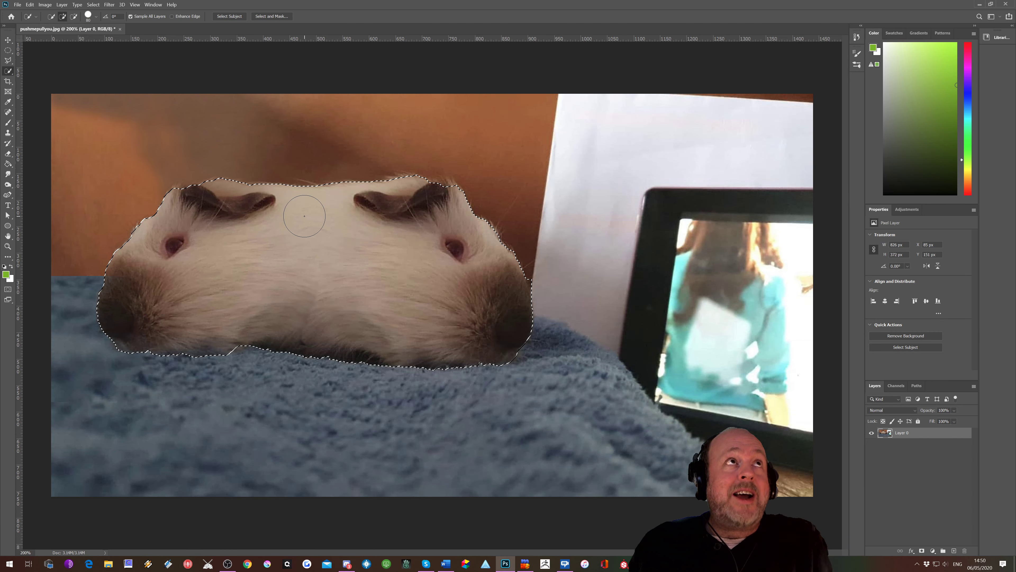
key(alt)
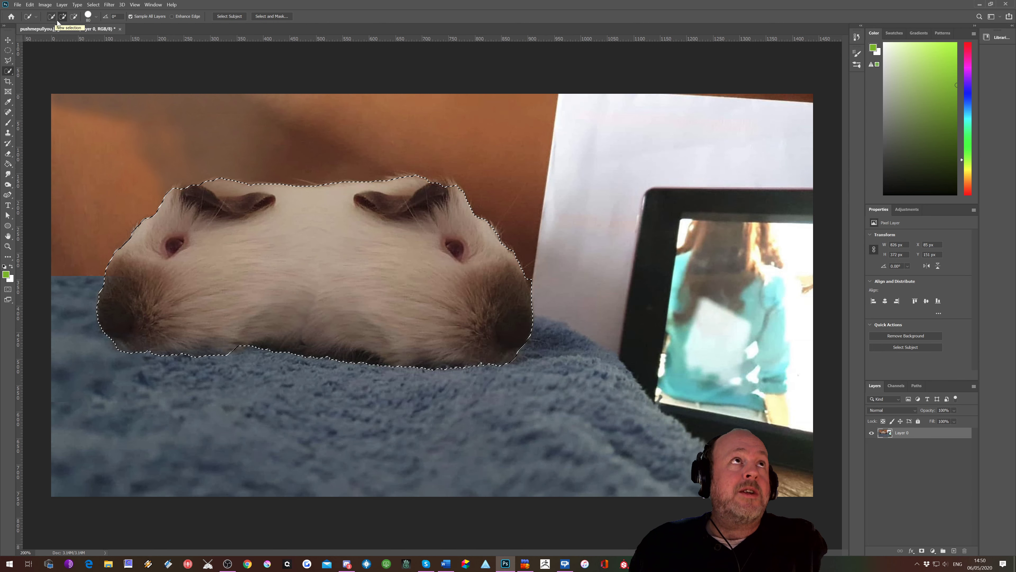
key(bracketleft)
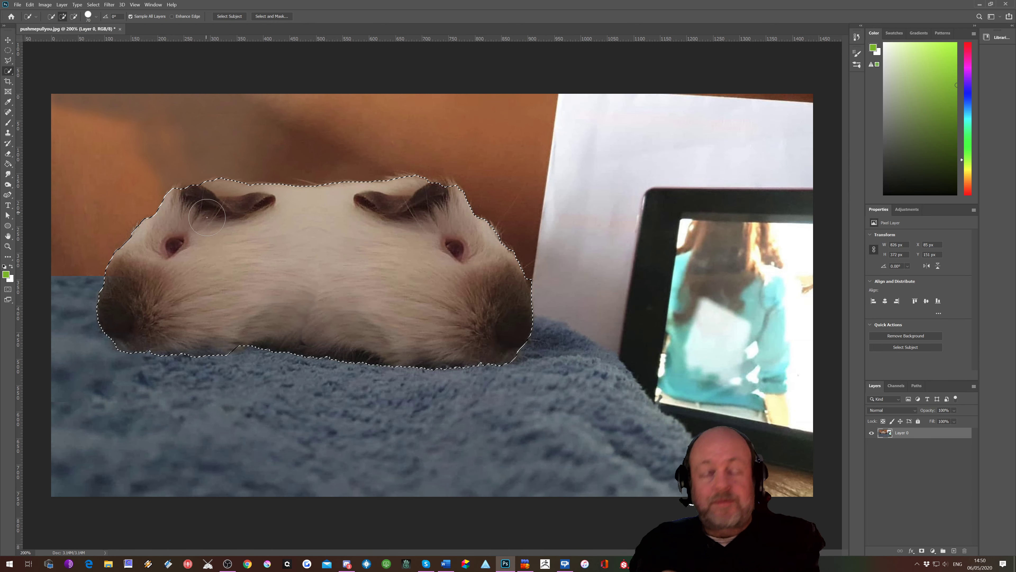
key(bracketleft)
key(bracketleft)
key(bracketleft)
key(bracketleft)
key(bracketleft)
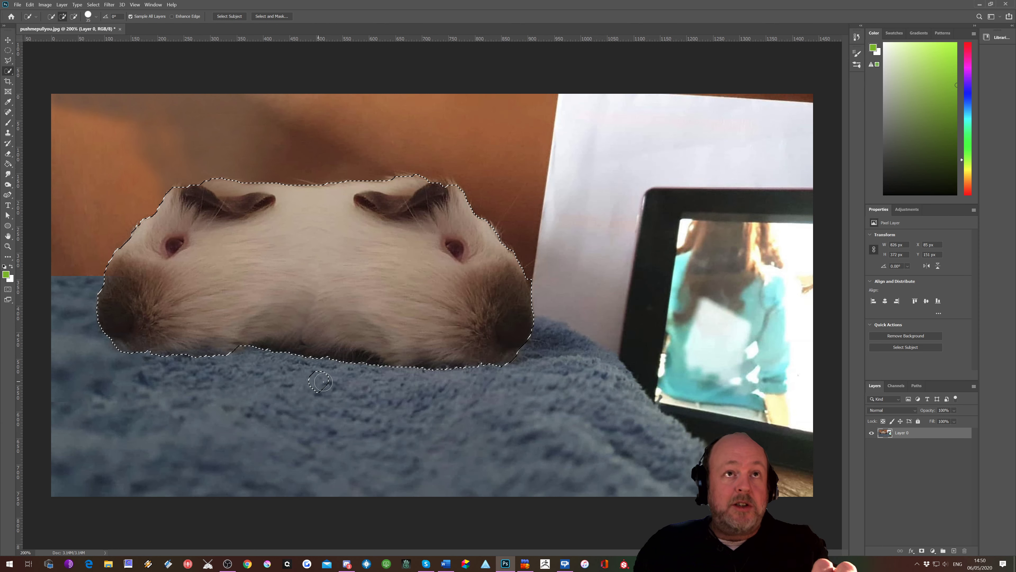
Step: Add a patch of blanket below the guinea pig to the selection, then undo the additions
drag(323, 381, 329, 369)
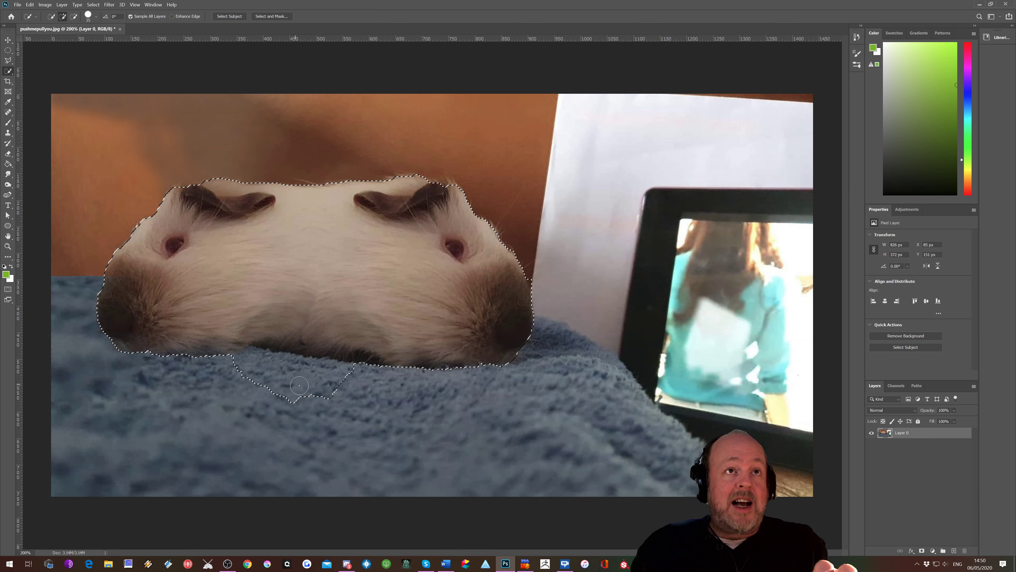
click(272, 390)
key(z)
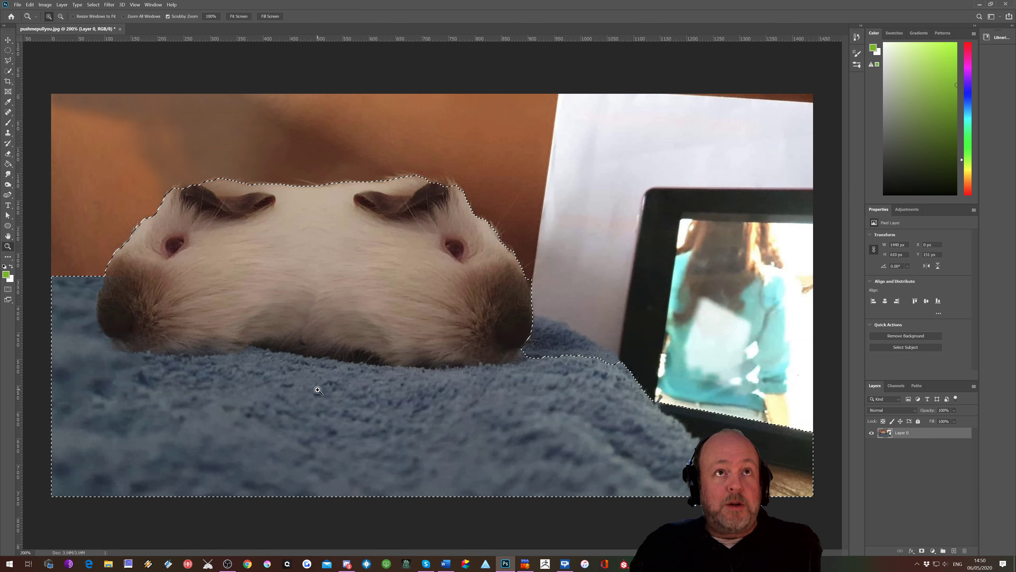
key(ctrl+z)
key(ctrl+z)
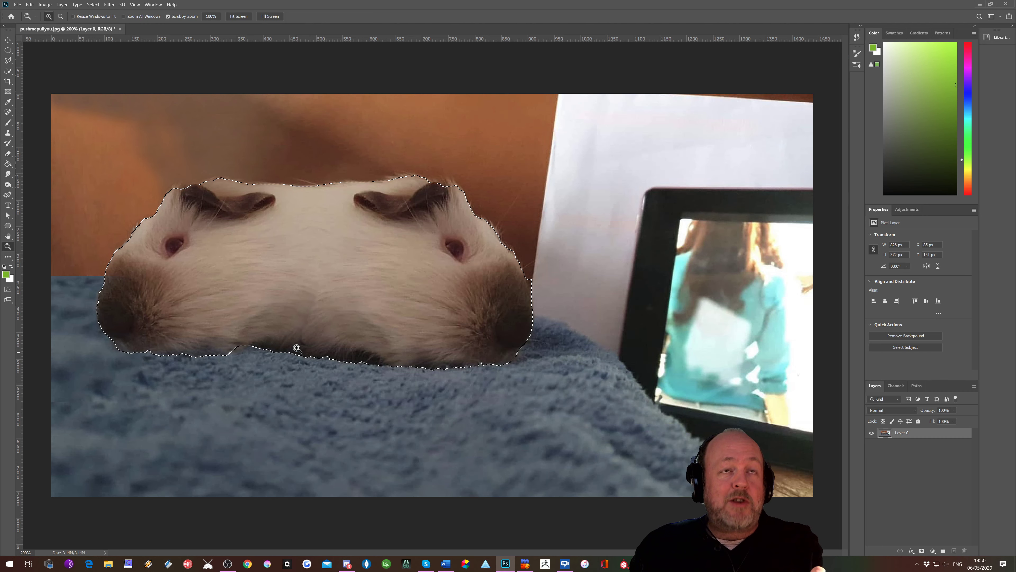
Step: Add a strip of blanket below the guinea pig, subtract it again from the selection, then deselect
click(8, 72)
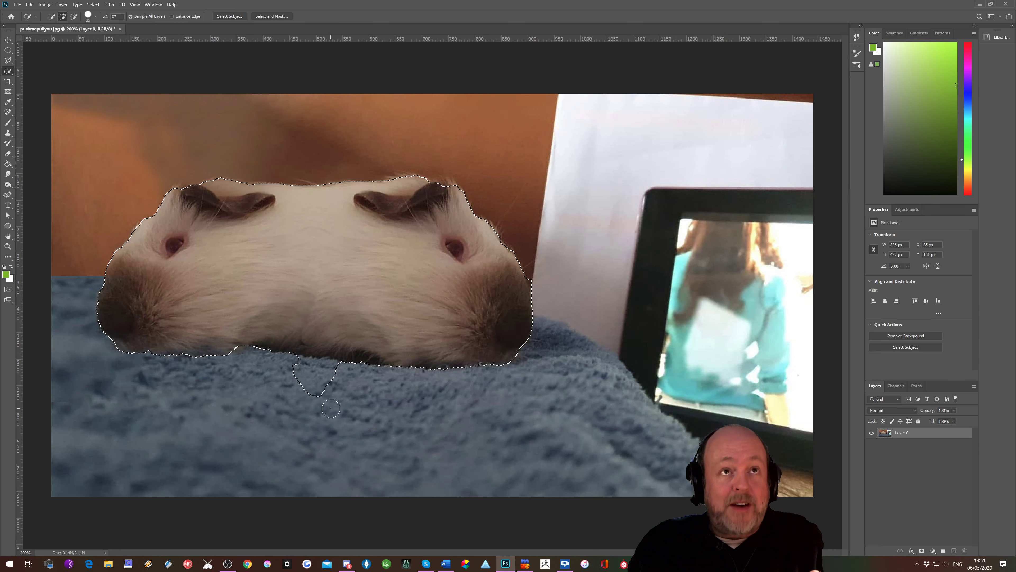
key(alt)
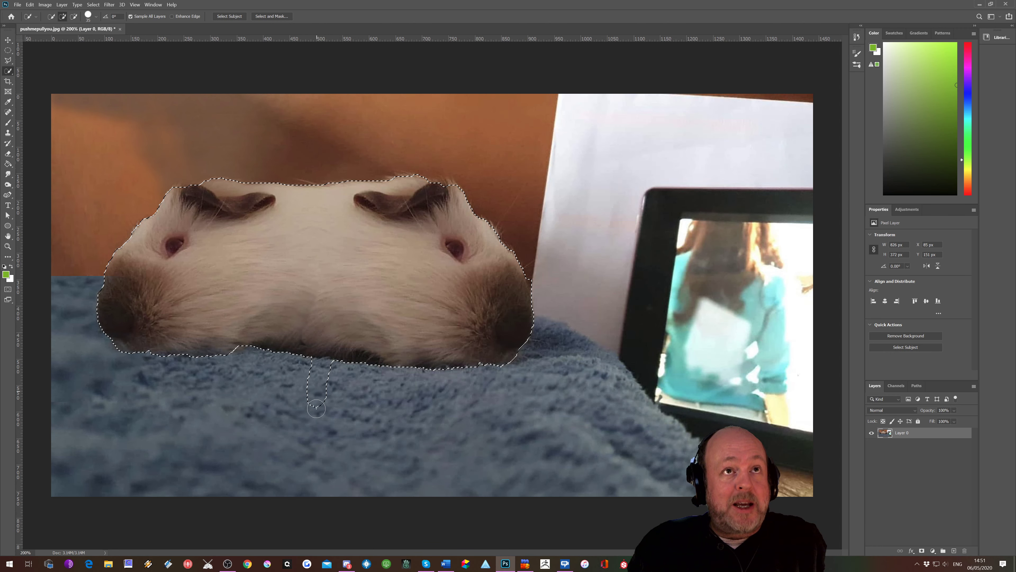
key(alt)
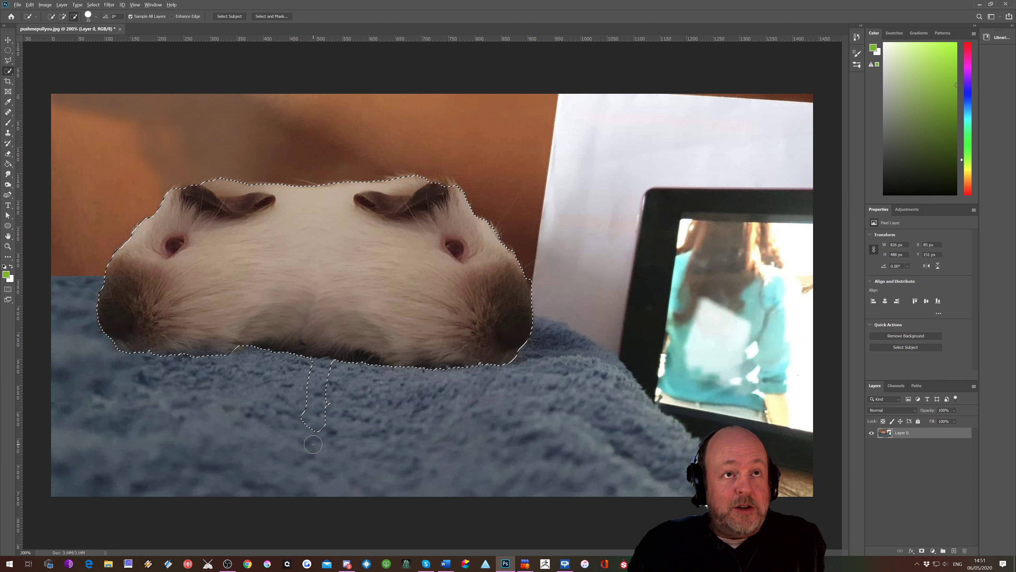
mouse_move(313, 435)
mouse_down()
mouse_move(324, 409)
mouse_move(317, 364)
mouse_up()
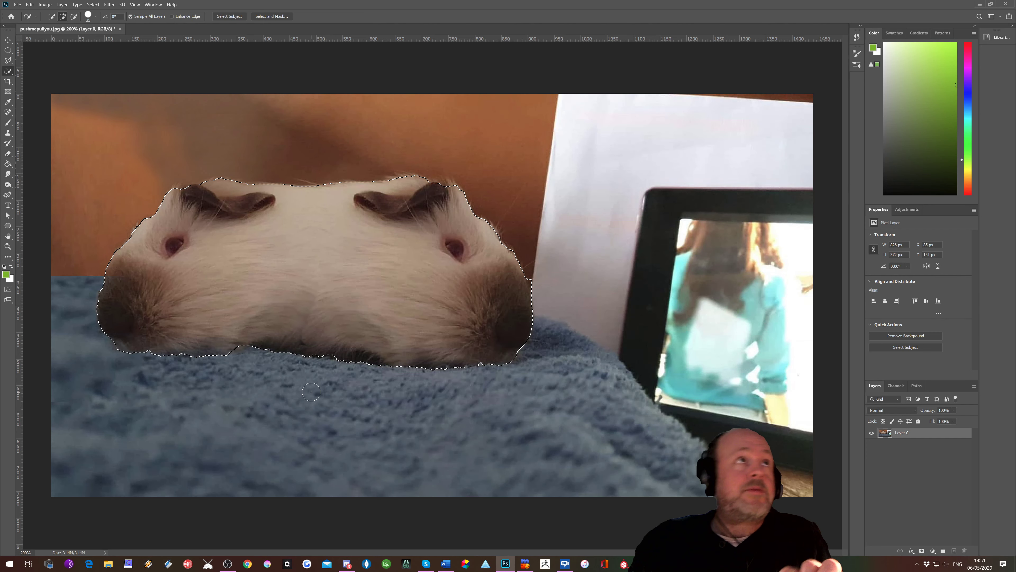
key(ctrl+d)
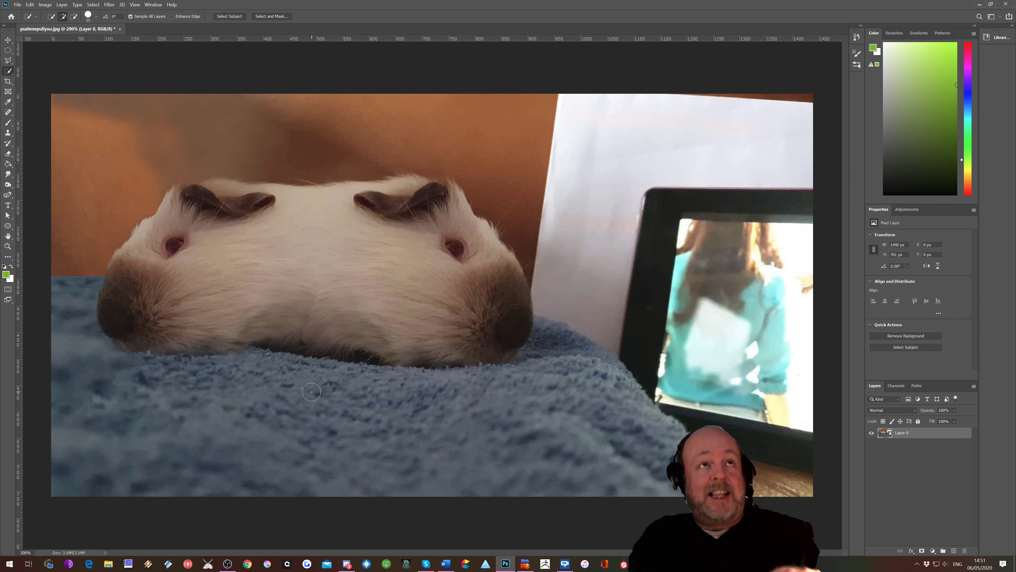
Step: Select the guinea pig with the Object Selection Tool by boxing around it and open Select and Mask
right_click(8, 72)
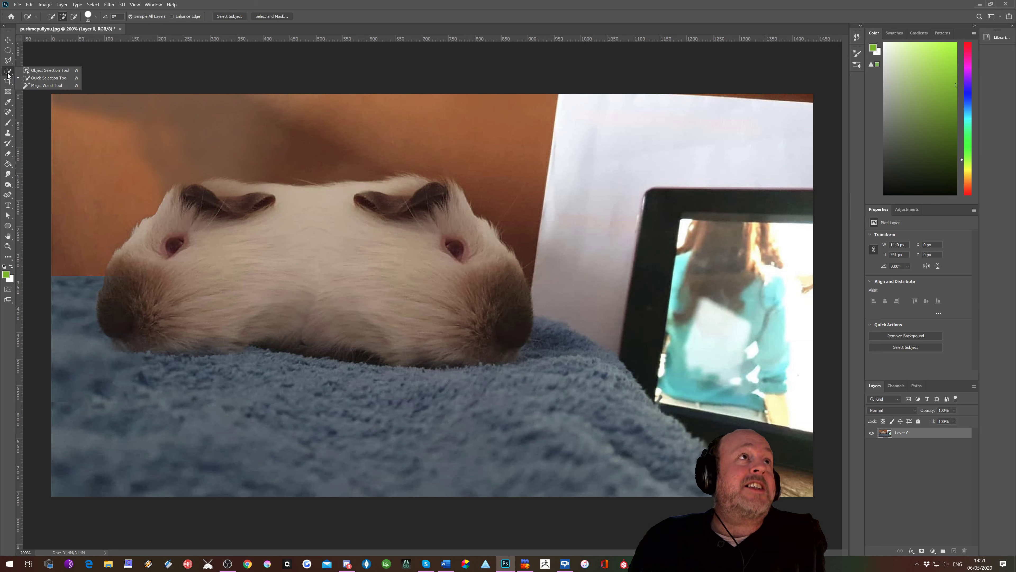
click(39, 71)
mouse_move(99, 136)
mouse_down()
mouse_move(186, 294)
mouse_move(492, 409)
mouse_move(544, 396)
mouse_up()
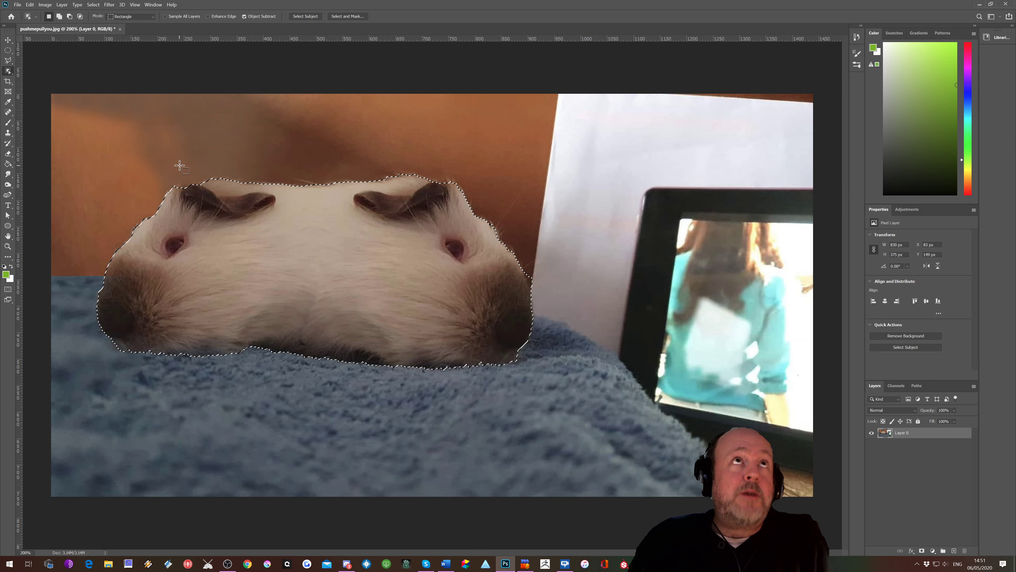
click(341, 16)
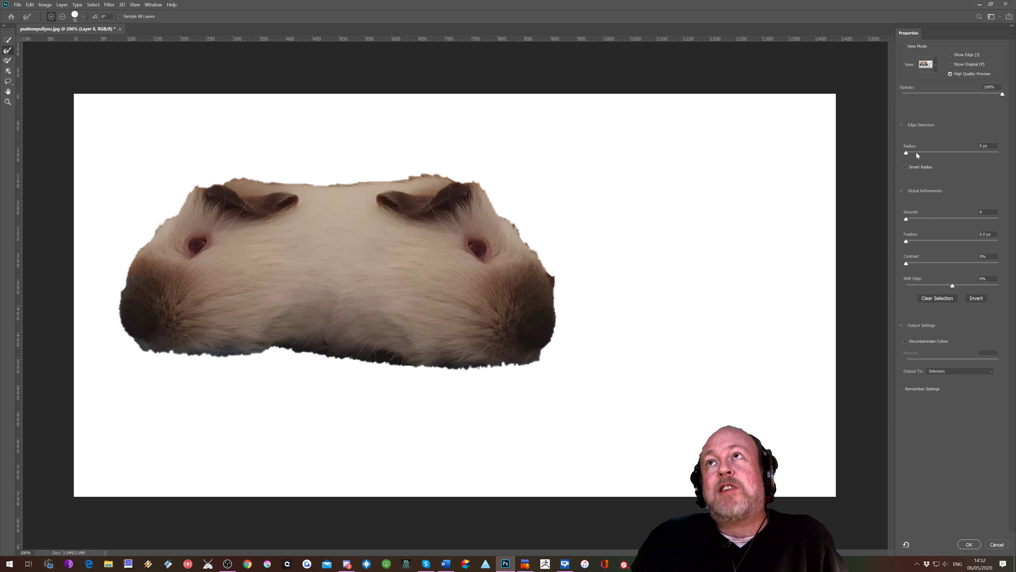
Step: Try the Edge Detection radius at its maximum, then reset it to 0 px
mouse_move(907, 153)
mouse_down()
mouse_move(1003, 161)
mouse_move(986, 166)
mouse_up()
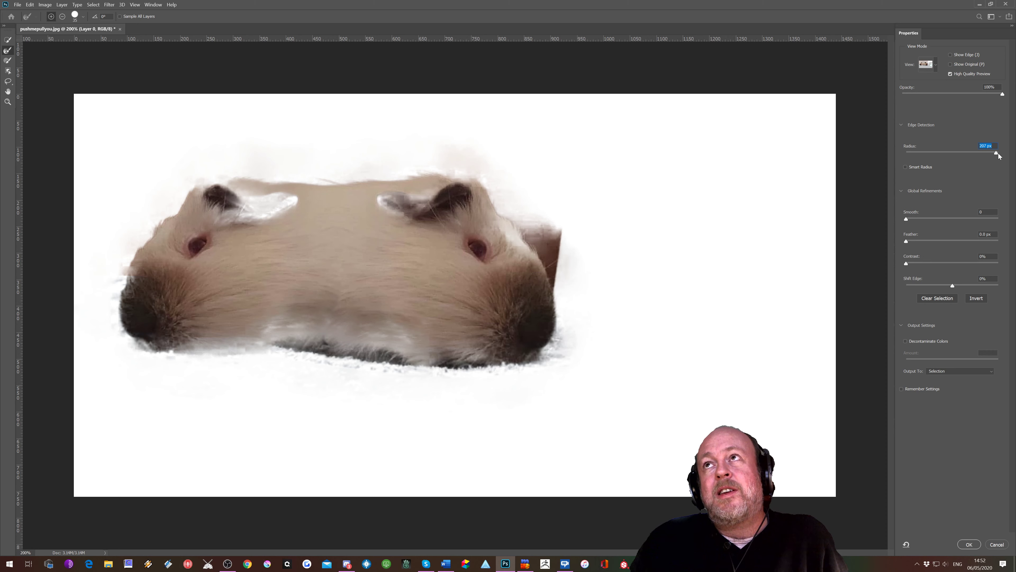
drag(988, 154, 901, 154)
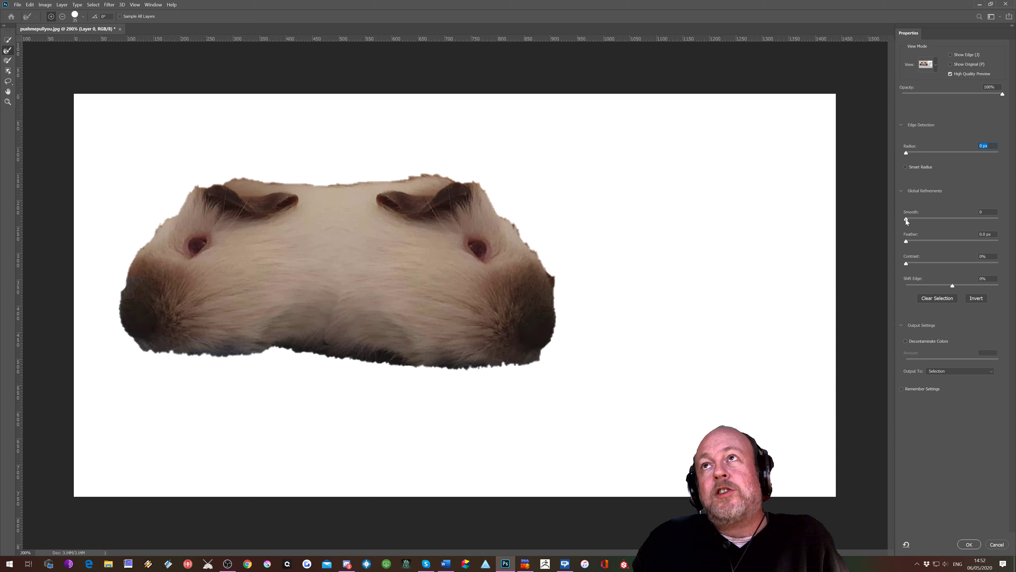
Step: Try raising the Smooth refinement up to 100 on a zoomed-in view, then reset it to 0
mouse_move(924, 219)
mouse_down()
mouse_move(961, 220)
mouse_move(909, 220)
mouse_up()
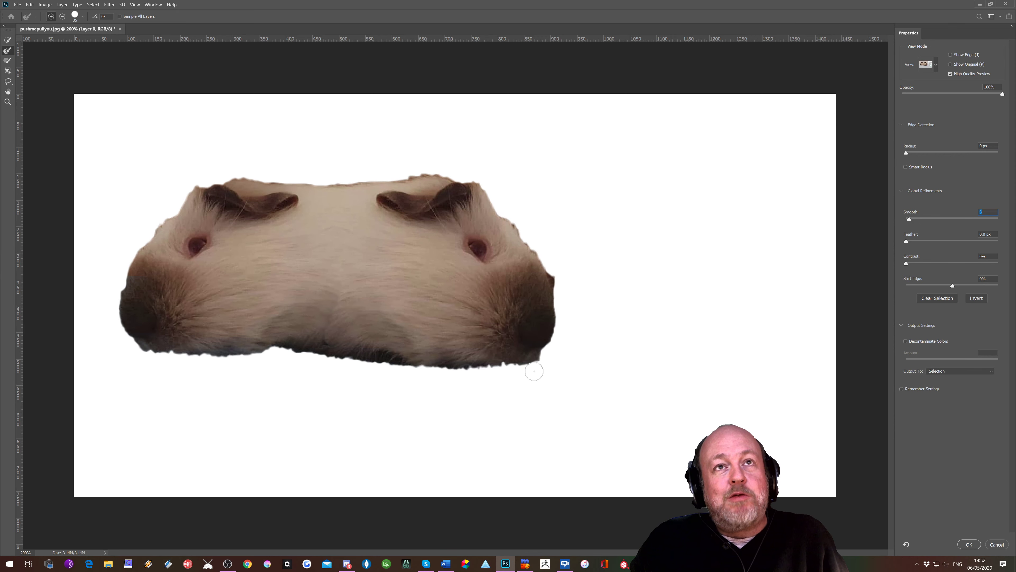
scroll(424, 352, up, 1)
scroll(423, 352, up, 1)
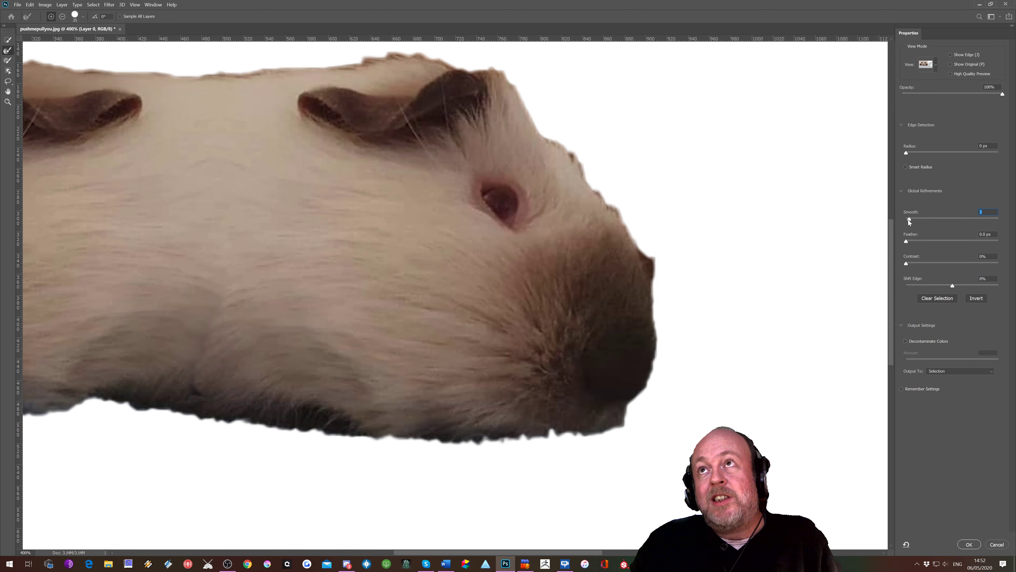
drag(913, 220, 924, 219)
drag(947, 217, 1007, 220)
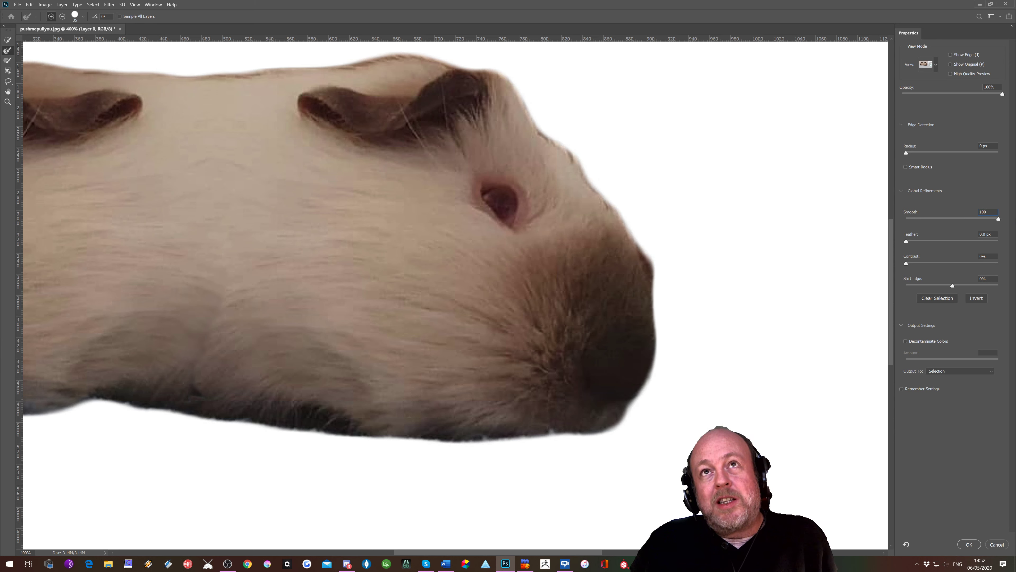
drag(982, 219, 904, 222)
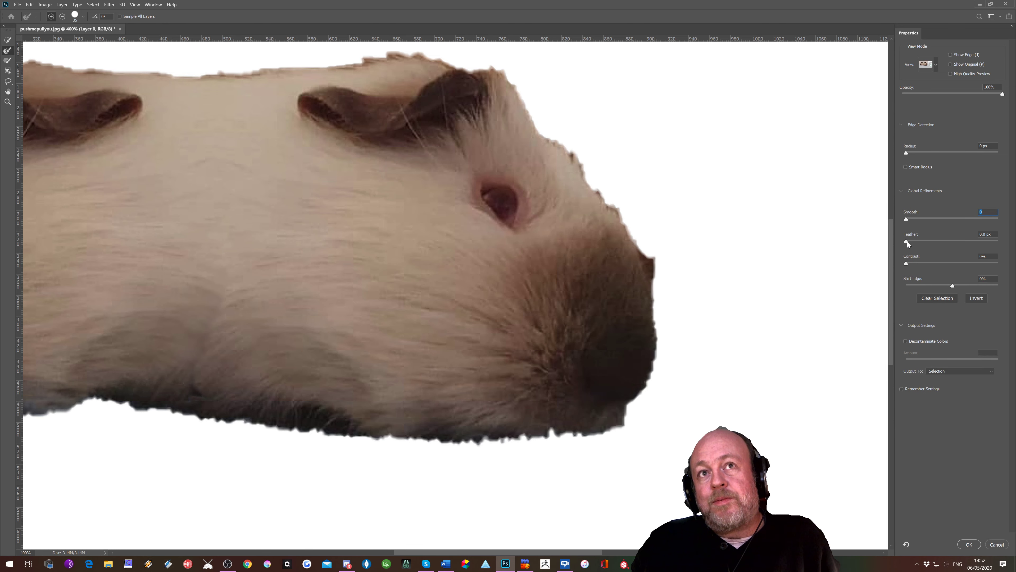
Step: Try increasing the Feather refinement to high values, then reset it to 0 px
mouse_move(906, 241)
mouse_down()
mouse_move(952, 242)
mouse_move(933, 243)
mouse_move(943, 244)
mouse_up()
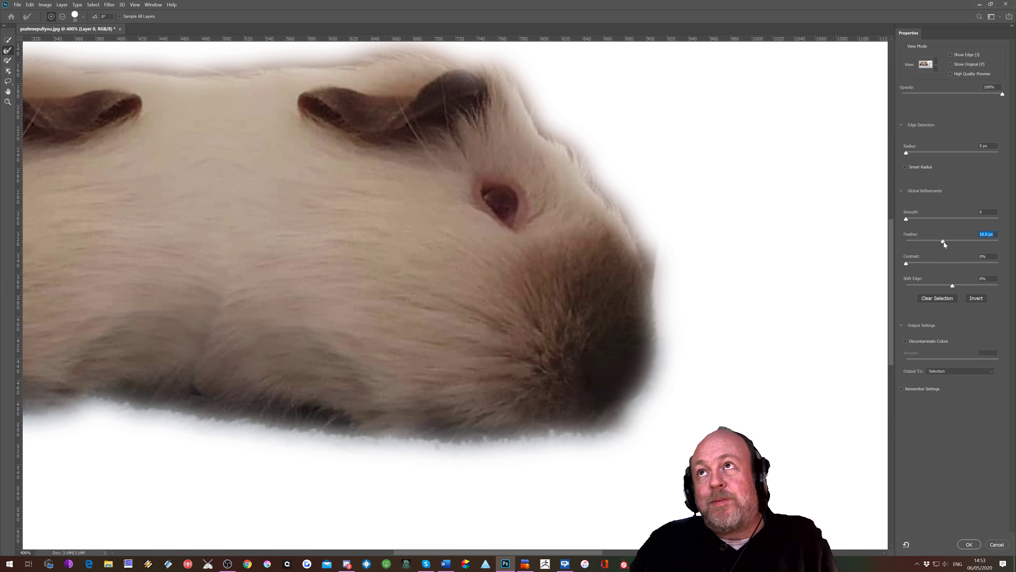
click(956, 240)
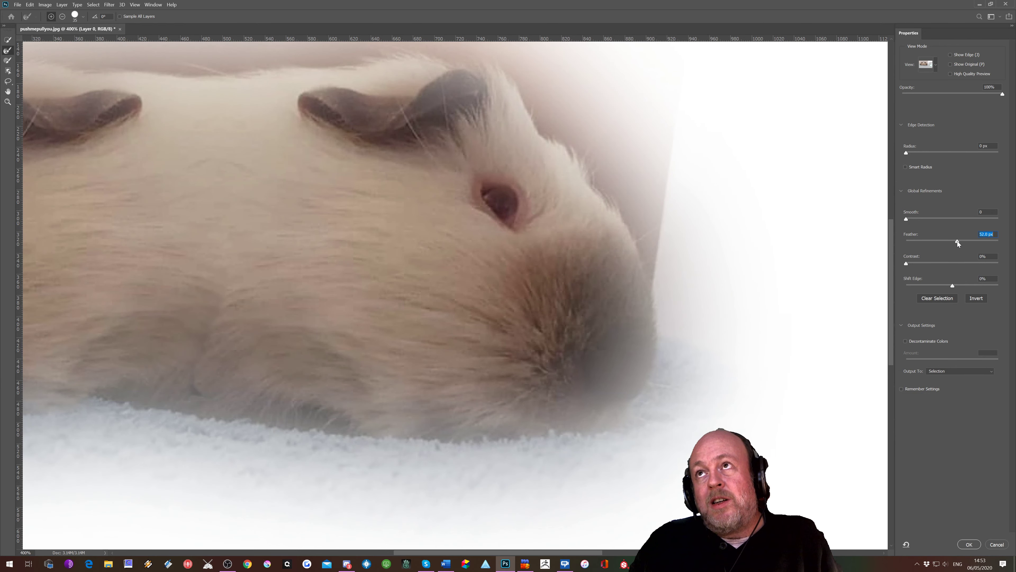
drag(957, 240, 907, 263)
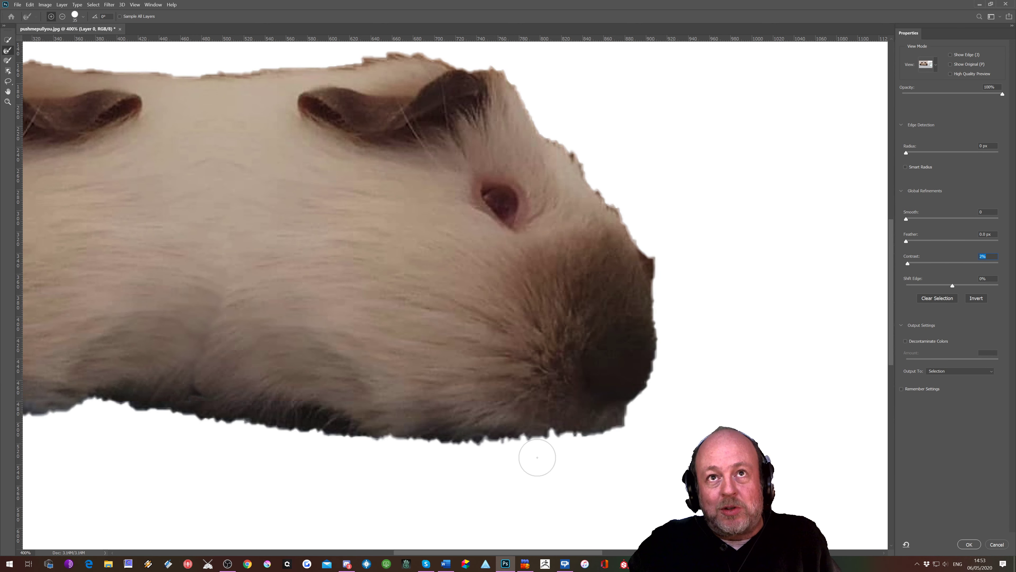
Step: Try raising the Contrast refinement to 100%, then reset it to 0%
scroll(537, 457, up, 3)
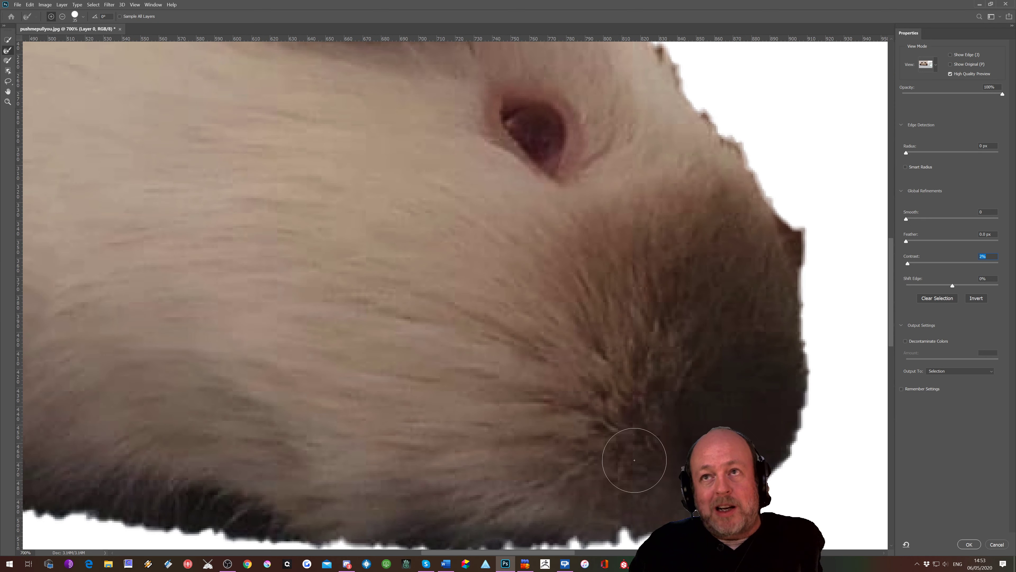
drag(888, 263, 888, 305)
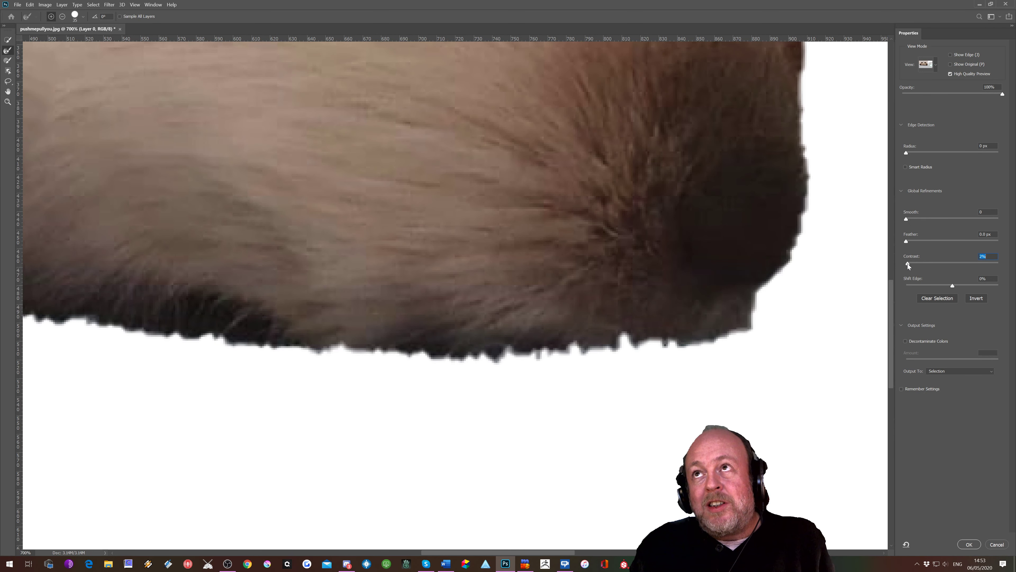
drag(923, 263, 1015, 267)
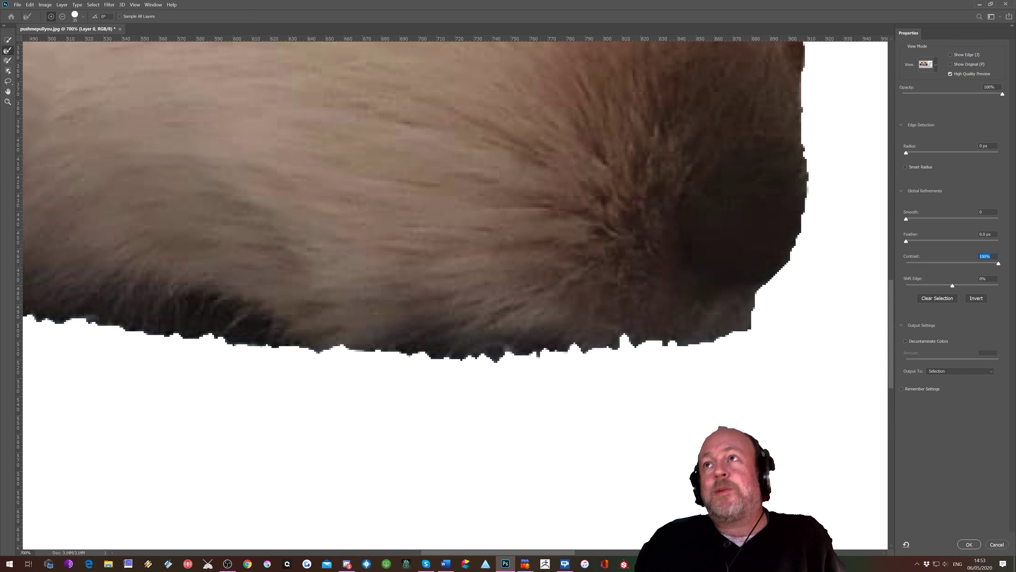
drag(949, 263, 903, 270)
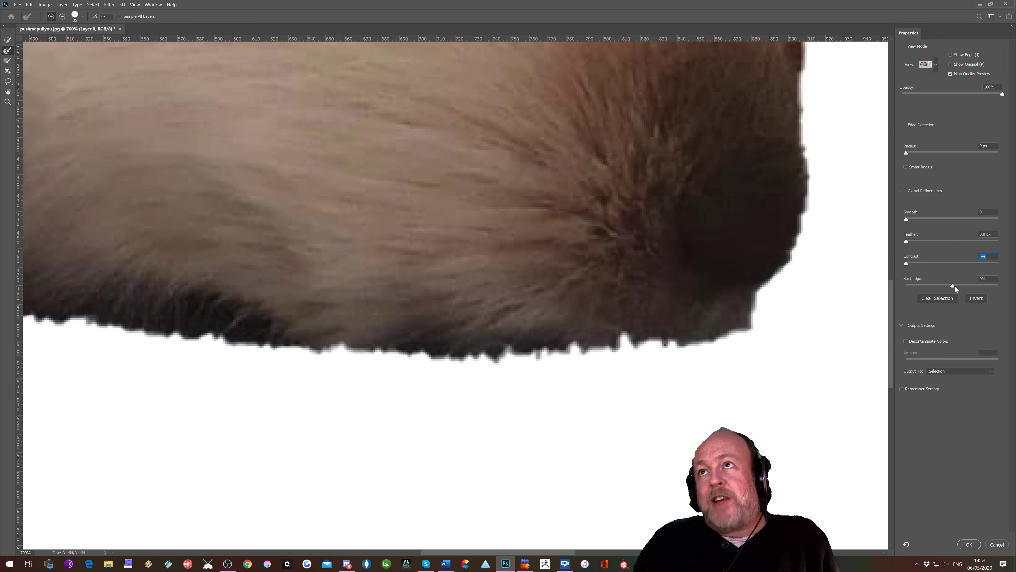
Step: Try shifting the edge to a negative value, then reset Shift Edge to 0%
mouse_move(953, 285)
mouse_down()
mouse_move(991, 286)
mouse_move(868, 288)
mouse_move(1004, 288)
mouse_move(879, 286)
mouse_move(946, 285)
mouse_up()
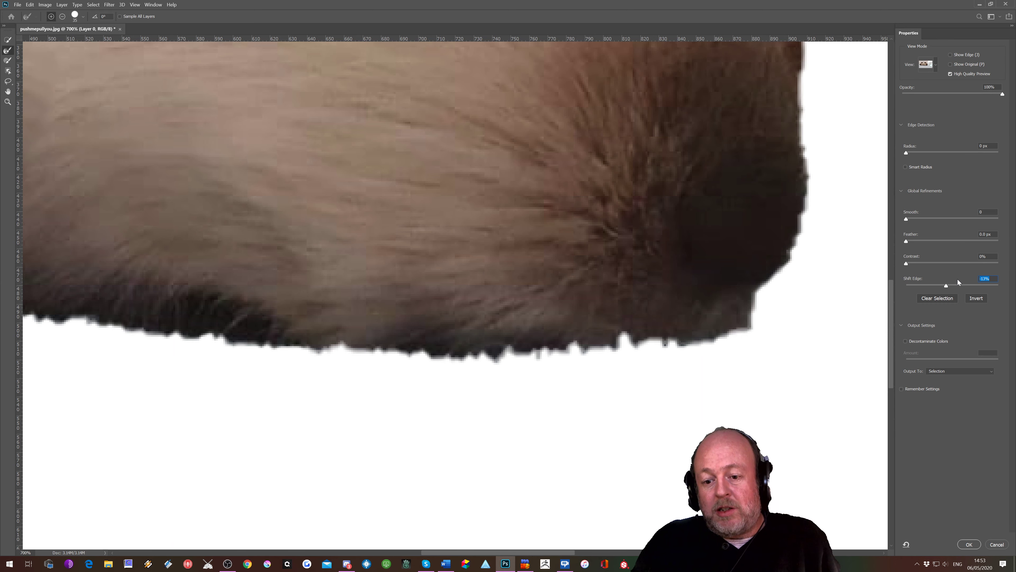
text(0)
key(Return)
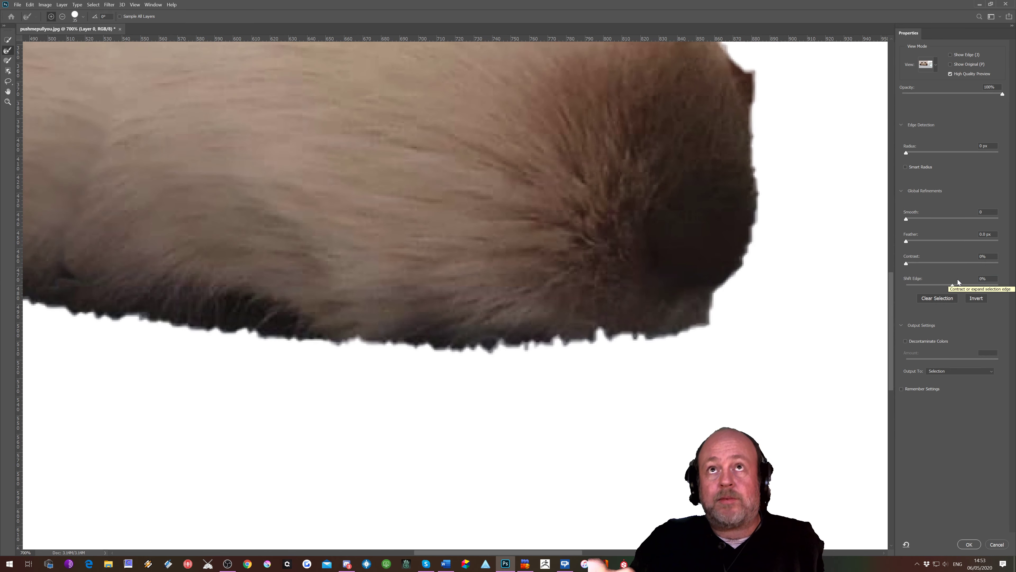
Step: Paint with the Refine Edge Brush along the guinea pig's bottom and right fur edges
key(ctrl+minus)
key(ctrl+minus)
key(ctrl+minus)
key(ctrl+minus)
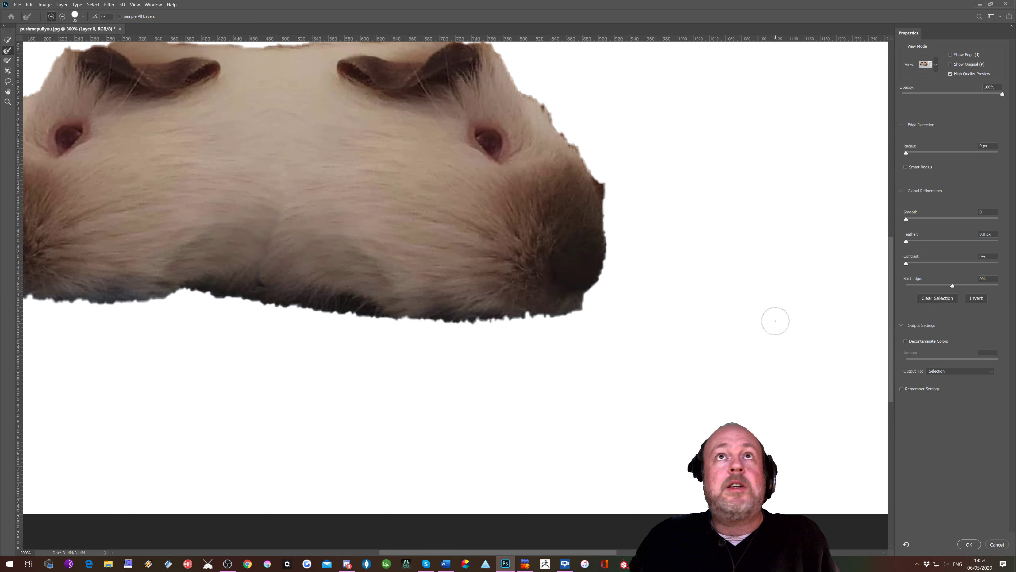
scroll(776, 321, up, 3)
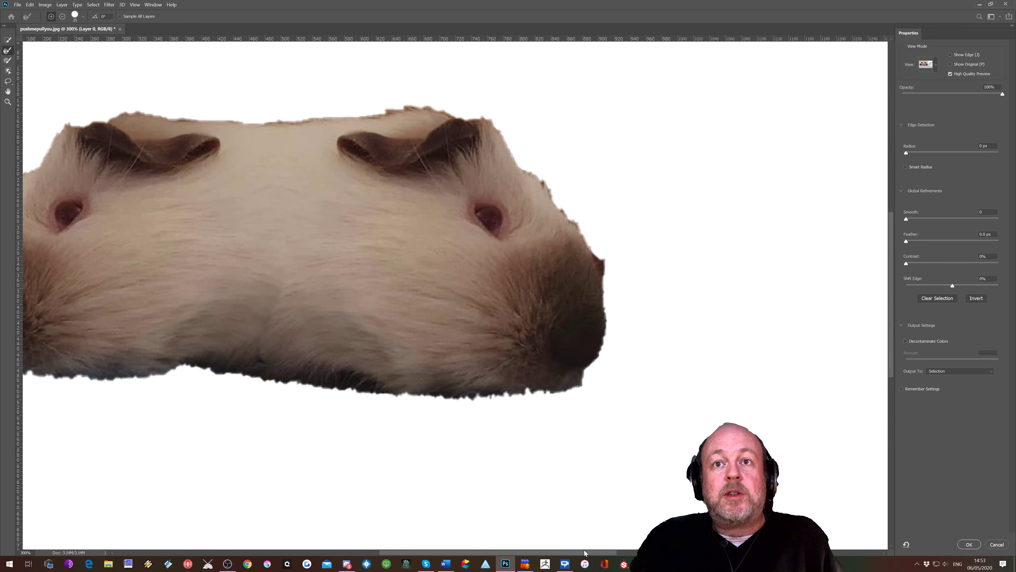
drag(585, 552, 555, 551)
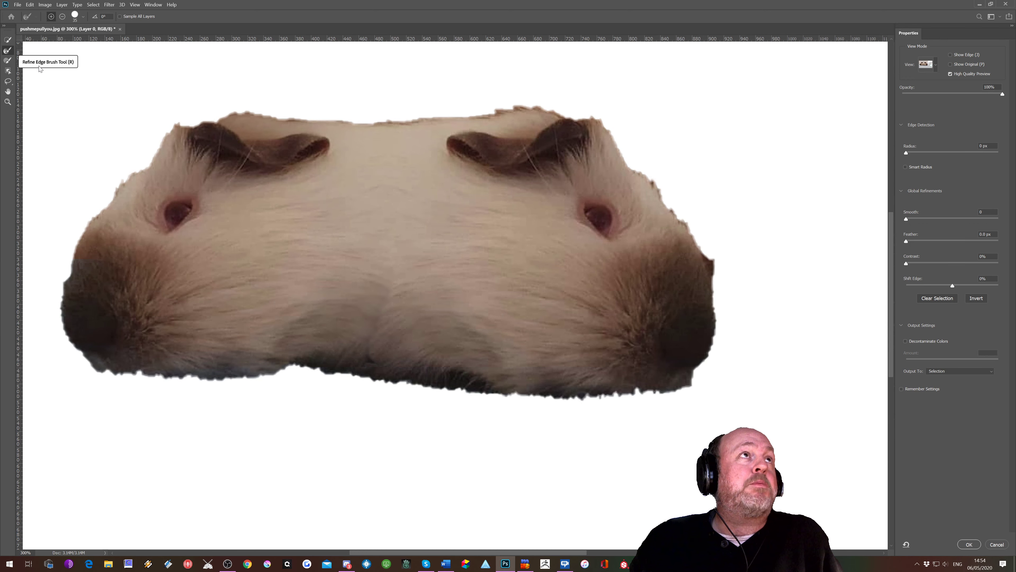
key(ctrl+plus)
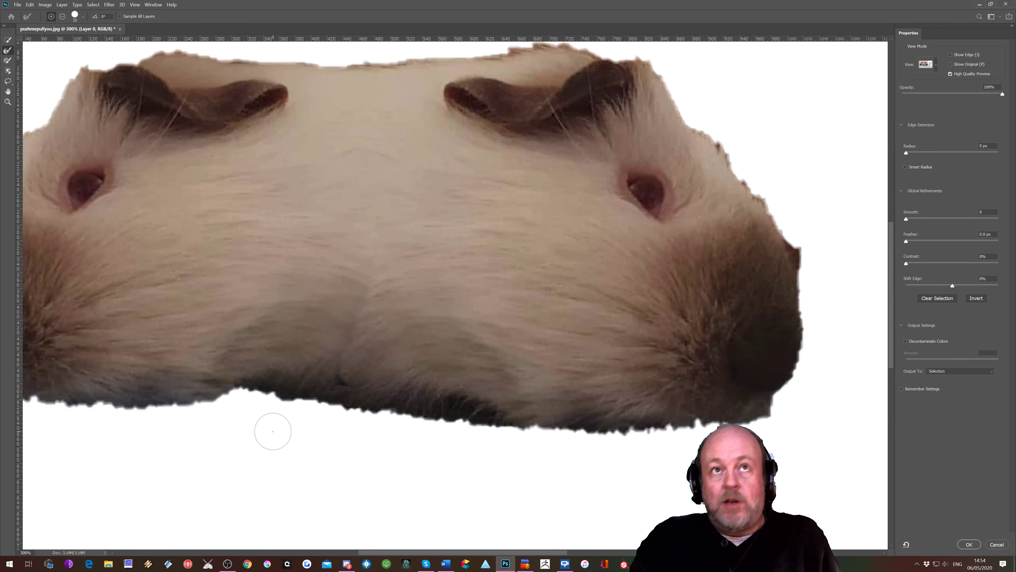
mouse_move(340, 415)
mouse_down()
mouse_move(550, 427)
mouse_move(415, 427)
mouse_move(387, 417)
mouse_move(661, 431)
mouse_move(622, 431)
mouse_move(769, 403)
mouse_up()
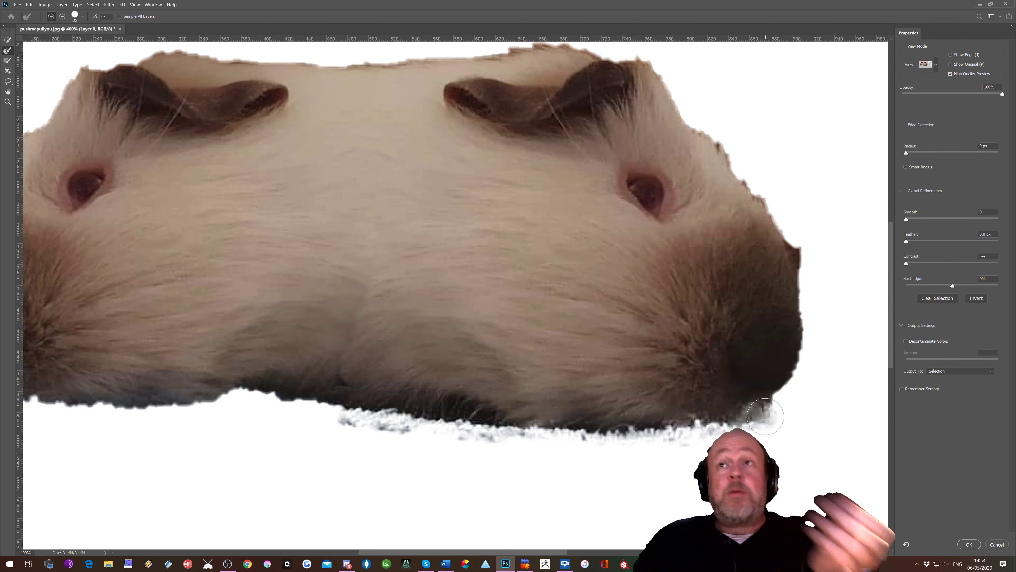
mouse_move(816, 276)
mouse_down()
mouse_move(802, 360)
mouse_move(784, 391)
mouse_move(772, 365)
mouse_up()
scroll(697, 348, up, 1)
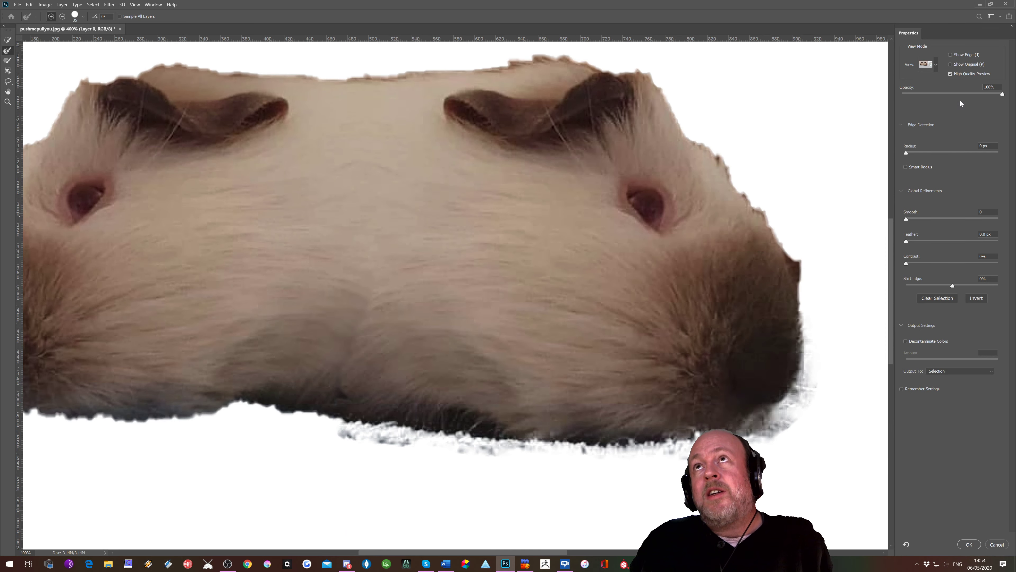
Step: Shrink the Refine Edge Brush and refine the lower-left and upper-right fur edges
mouse_move(1000, 96)
mouse_down()
mouse_move(900, 99)
mouse_move(1002, 103)
mouse_up()
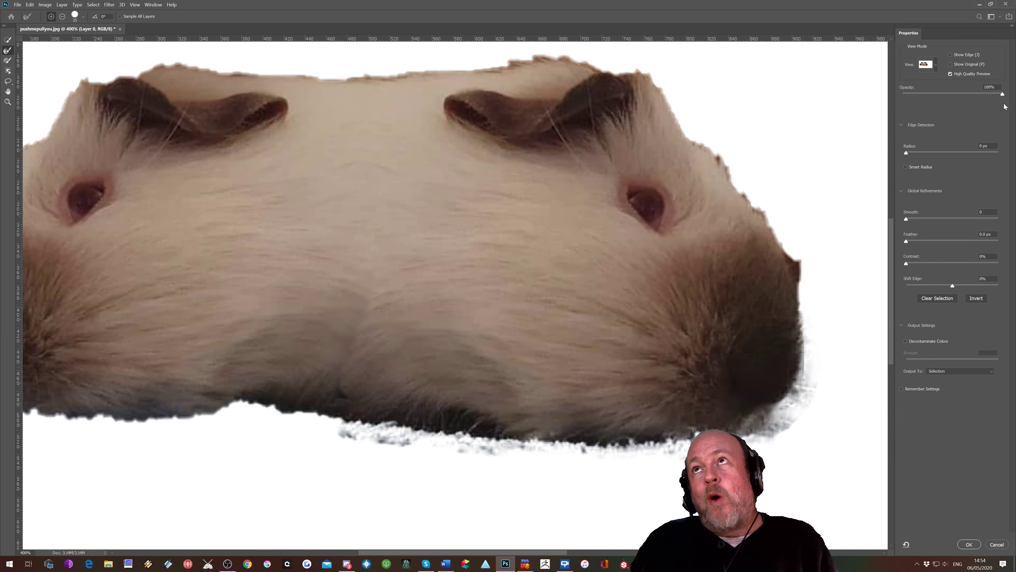
drag(338, 419, 220, 406)
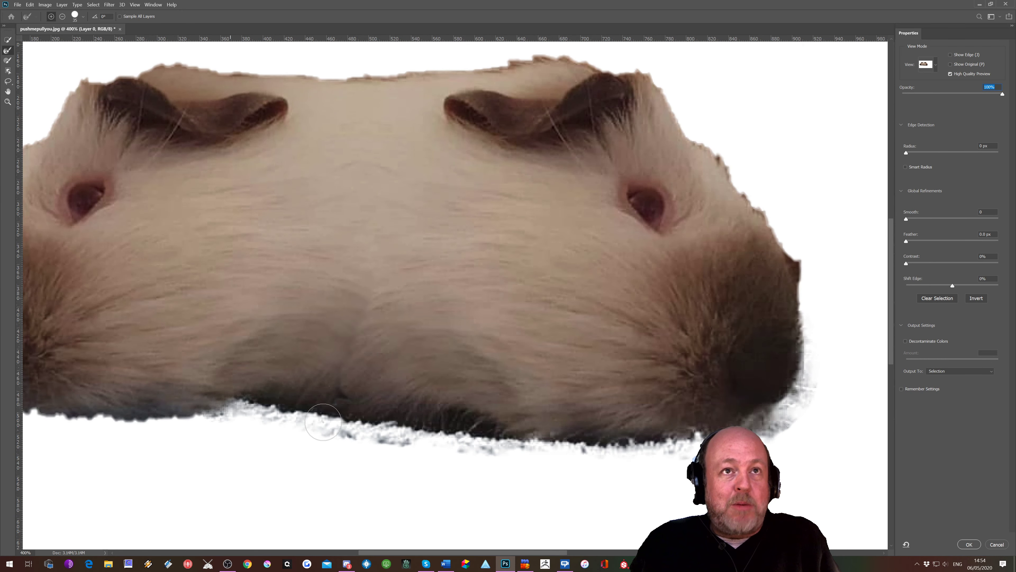
key(bracketleft)
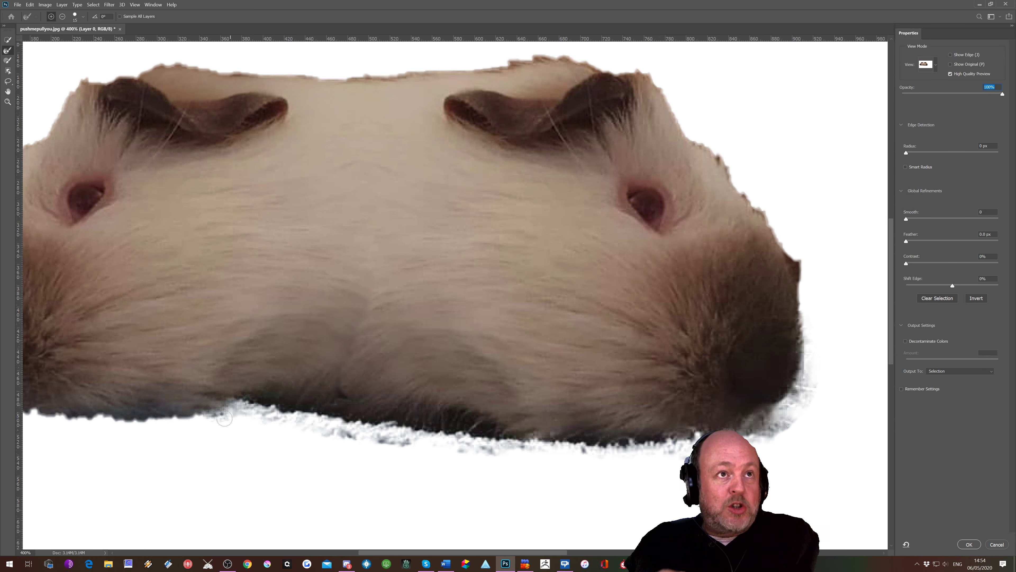
drag(112, 421, 218, 414)
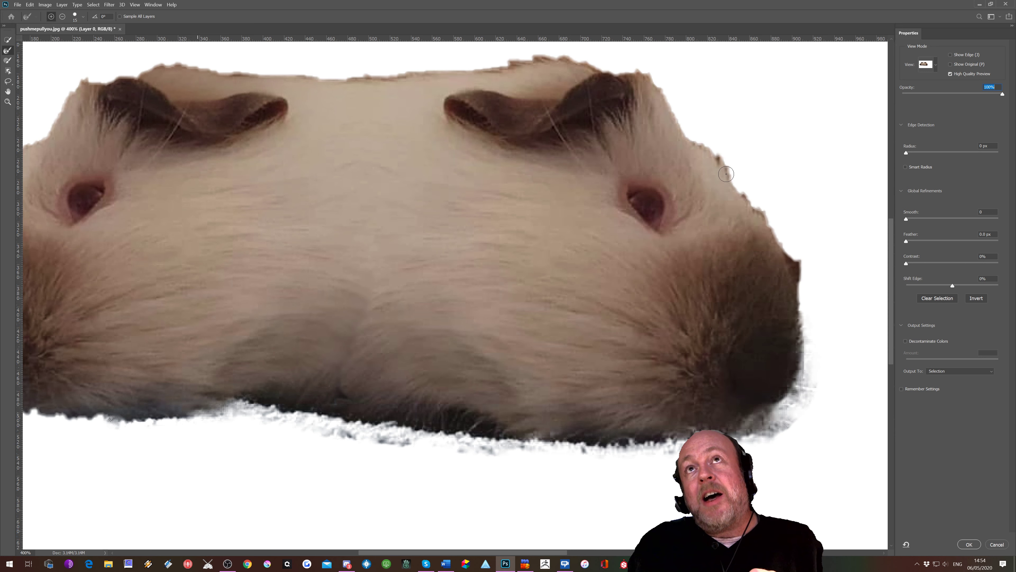
mouse_move(726, 173)
mouse_down()
mouse_move(779, 230)
mouse_move(802, 308)
mouse_up()
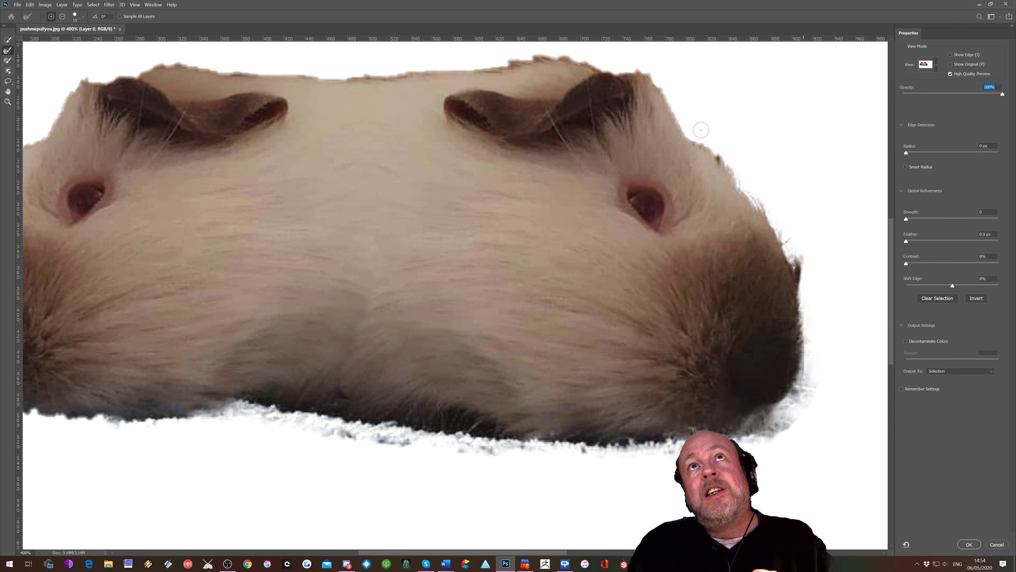
drag(693, 135, 764, 245)
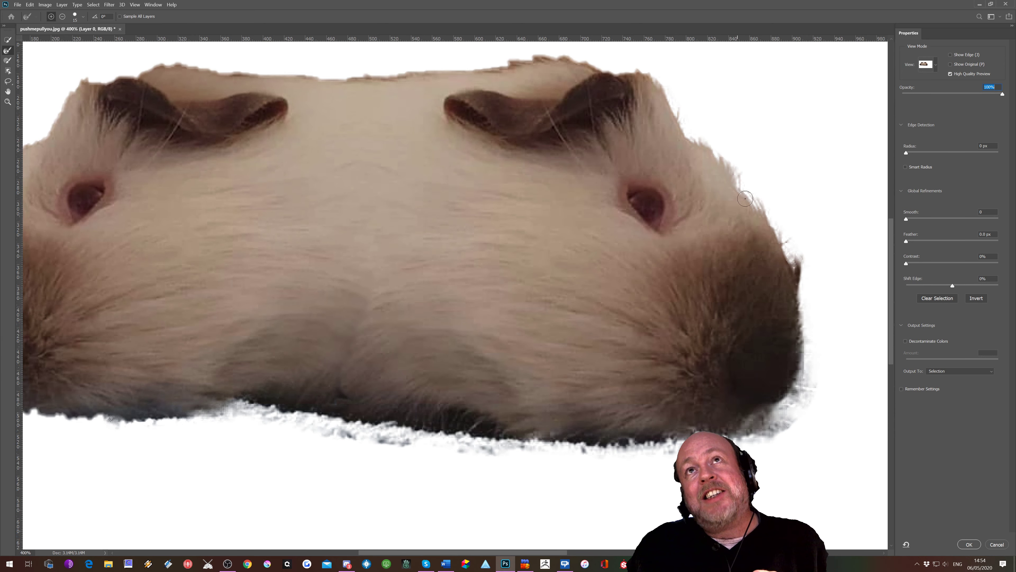
Step: Enlarge the Refine Edge Brush and refine the fur along the top edge of the guinea pig
drag(893, 271, 888, 241)
mouse_move(687, 230)
mouse_down()
mouse_move(663, 182)
mouse_move(683, 221)
mouse_move(648, 173)
mouse_move(585, 165)
mouse_up()
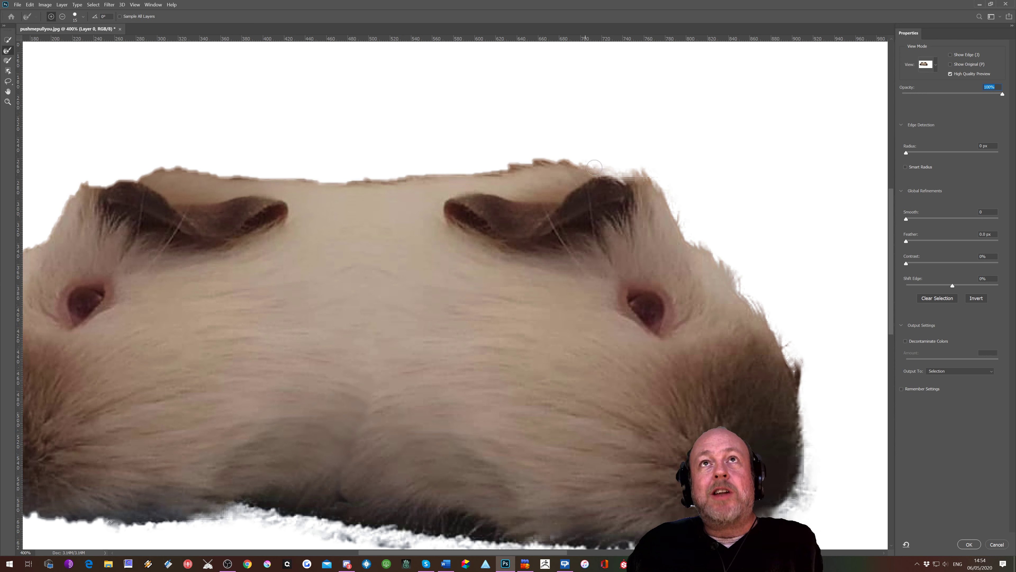
drag(595, 167, 497, 168)
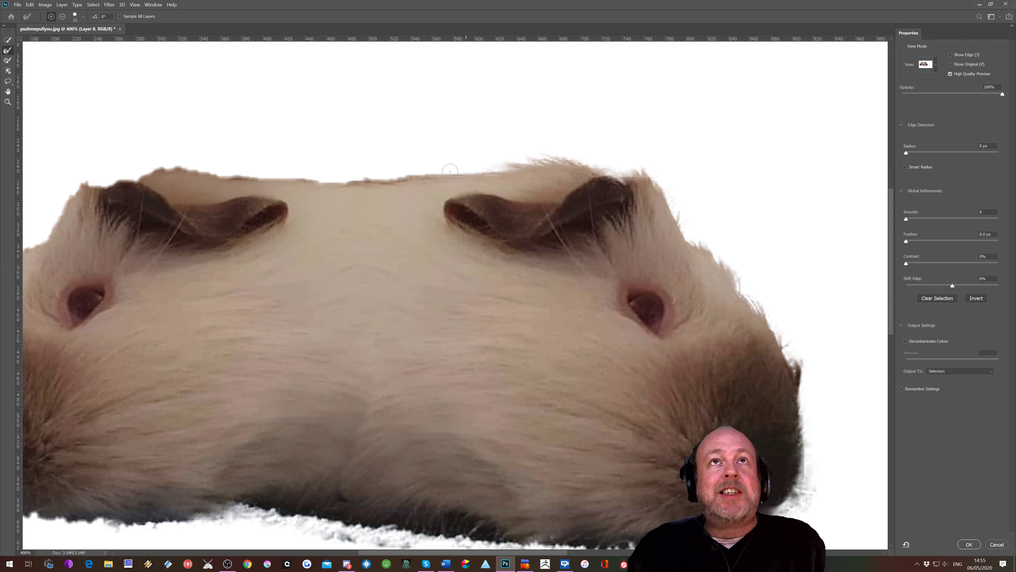
key(bracketright)
key(bracketright)
key(bracketright)
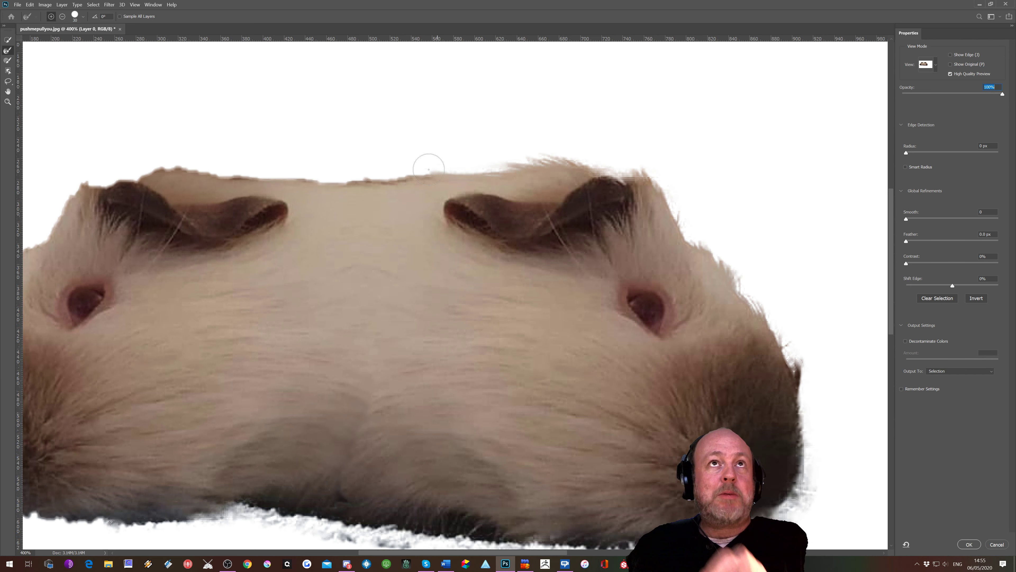
mouse_move(429, 168)
mouse_down()
mouse_move(288, 179)
mouse_move(340, 184)
mouse_move(281, 177)
mouse_up()
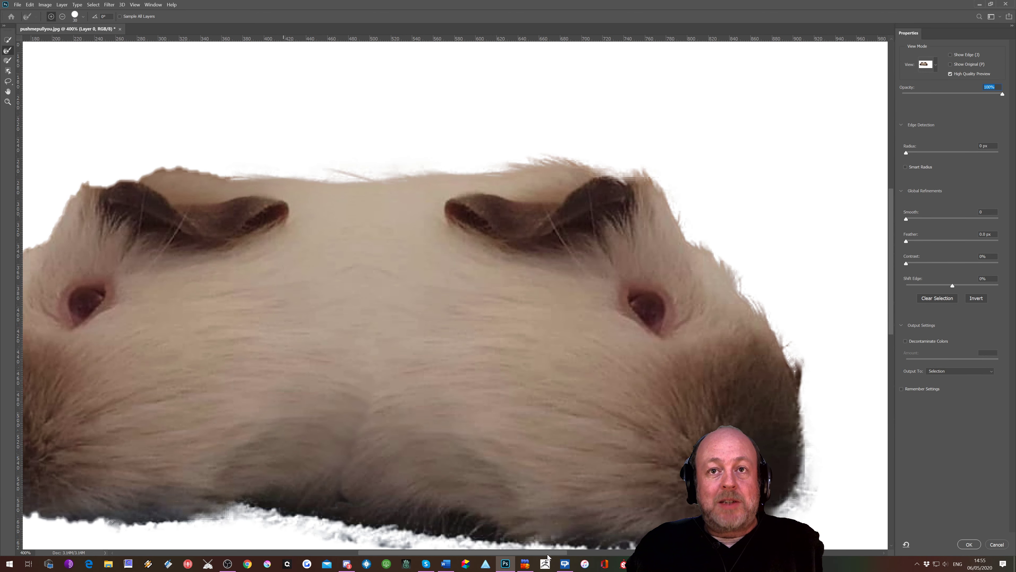
Step: Refine the fur edge around the left side of the face with the Refine Edge Brush
drag(556, 551, 498, 544)
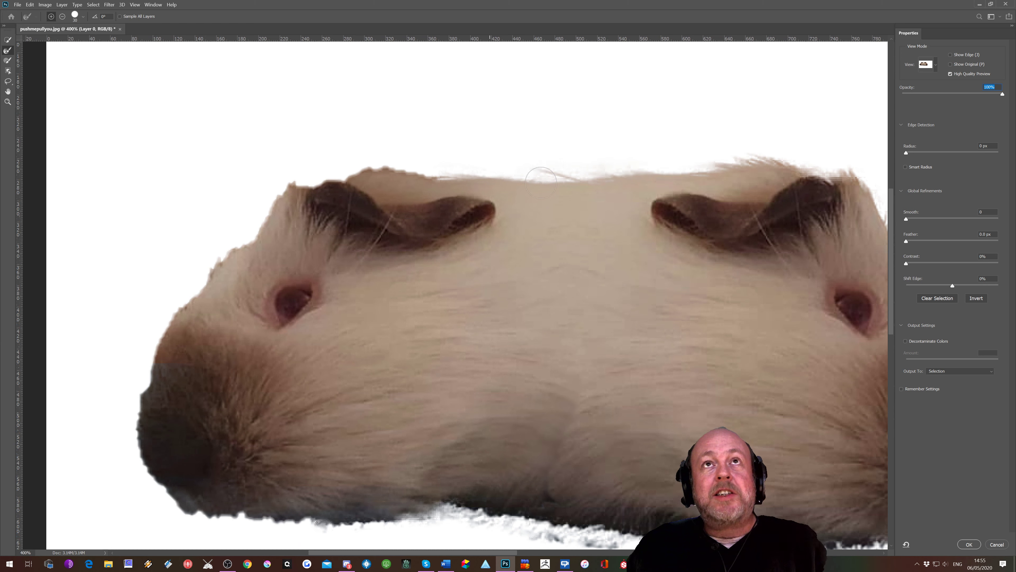
mouse_move(541, 183)
mouse_down()
mouse_move(455, 180)
mouse_move(381, 157)
mouse_move(325, 180)
mouse_move(283, 180)
mouse_move(241, 250)
mouse_move(260, 220)
mouse_move(176, 289)
mouse_move(135, 458)
mouse_move(173, 496)
mouse_move(214, 513)
mouse_move(336, 523)
mouse_move(364, 520)
mouse_up()
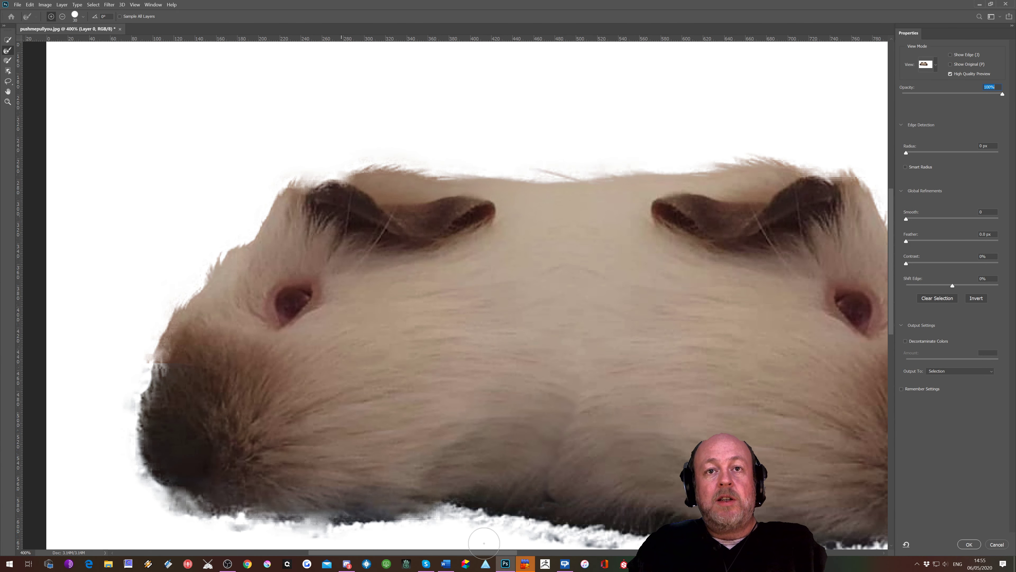
drag(481, 553, 529, 554)
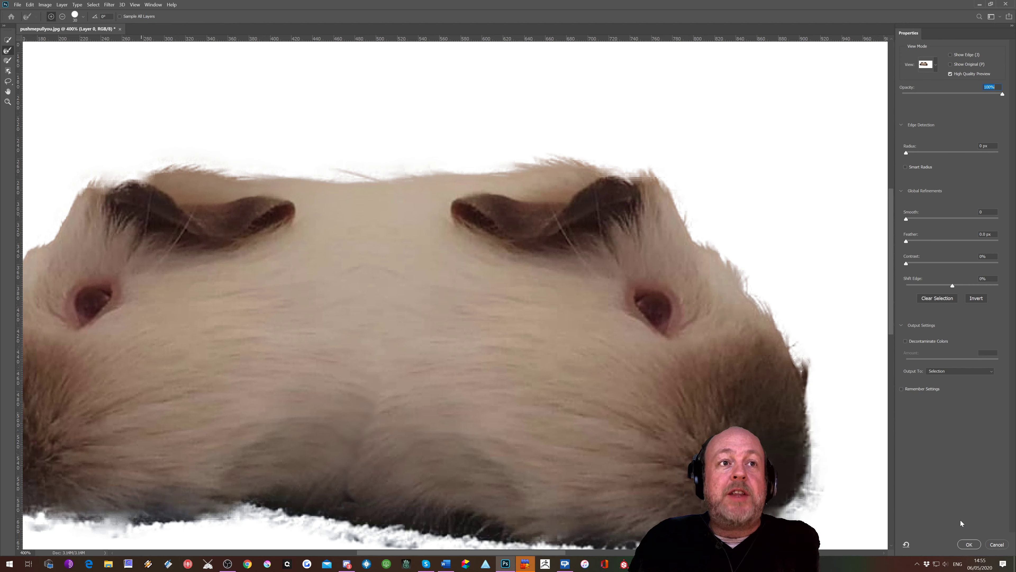
Step: Keep the output as Selection and apply the Select and Mask refinements
click(936, 371)
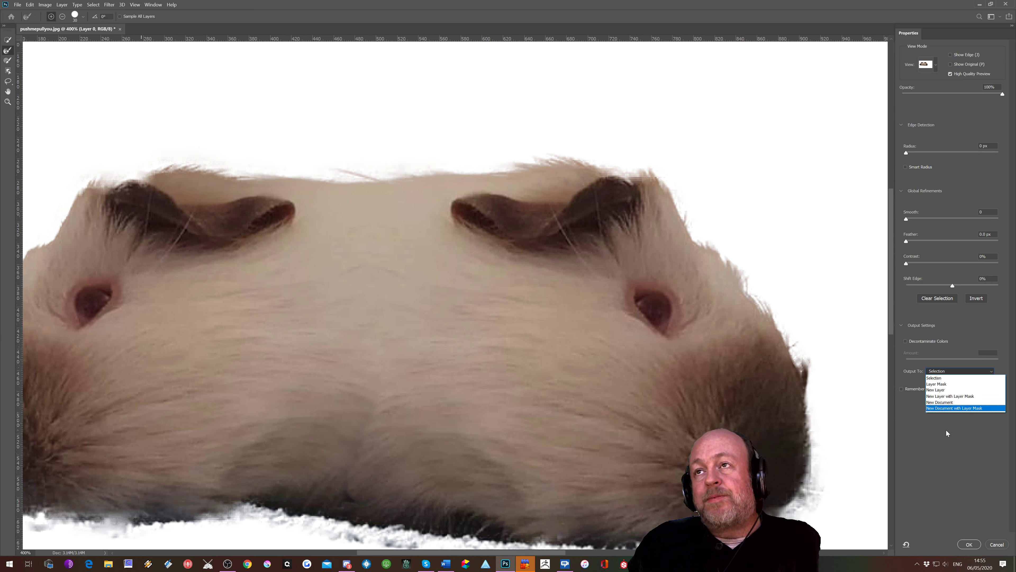
click(934, 379)
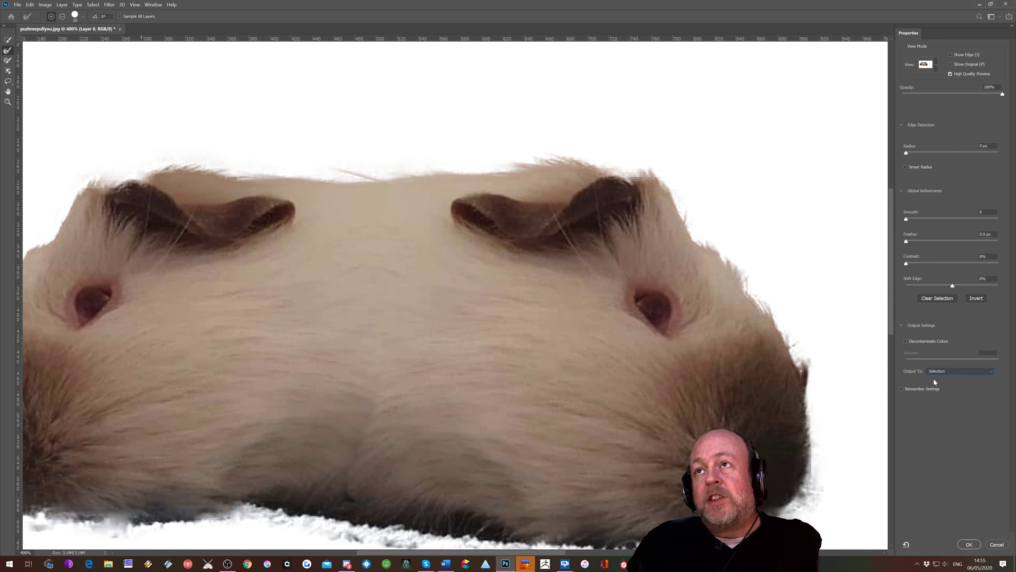
click(970, 544)
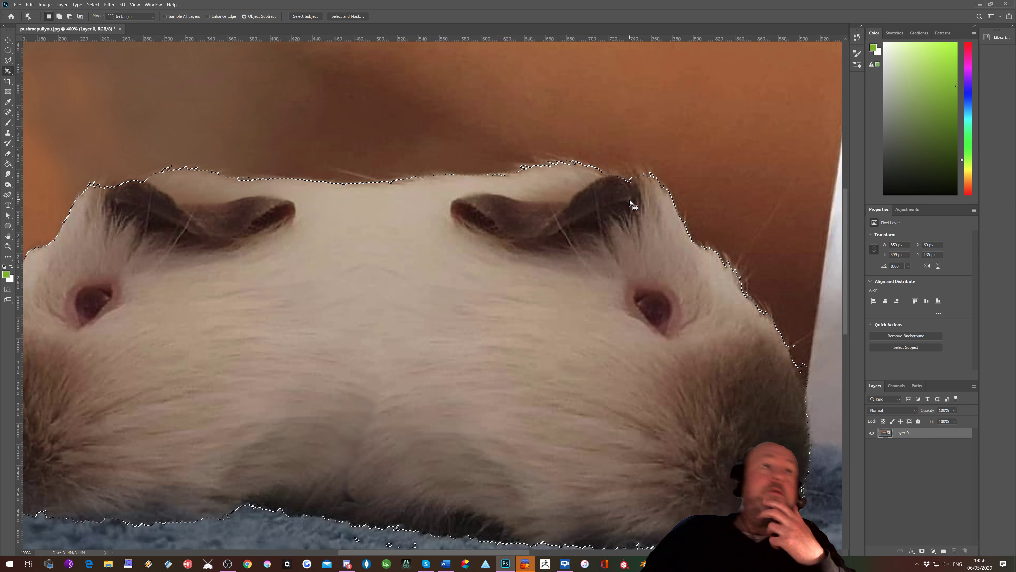
Step: Add a layer mask to Layer 0 from the refined selection
scroll(615, 259, down, 1)
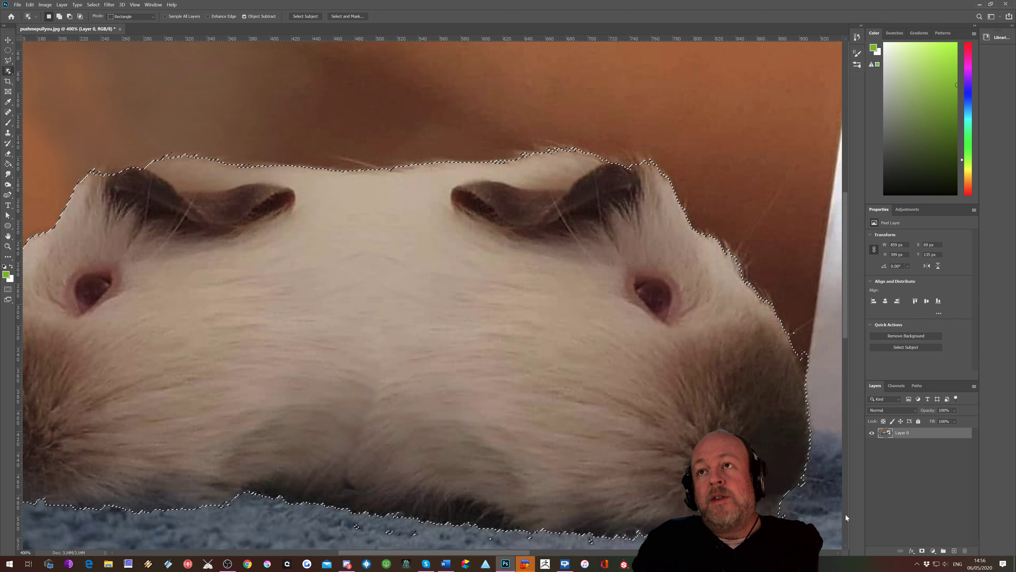
click(923, 551)
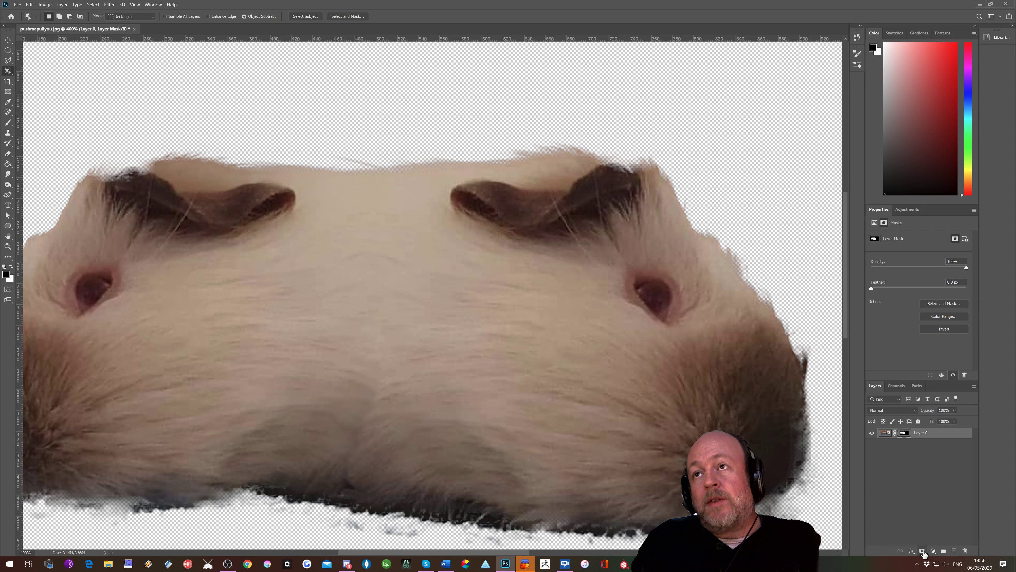
Step: Display the layer mask on its own in the canvas
scroll(640, 388, down, 1)
scroll(640, 387, down, 5)
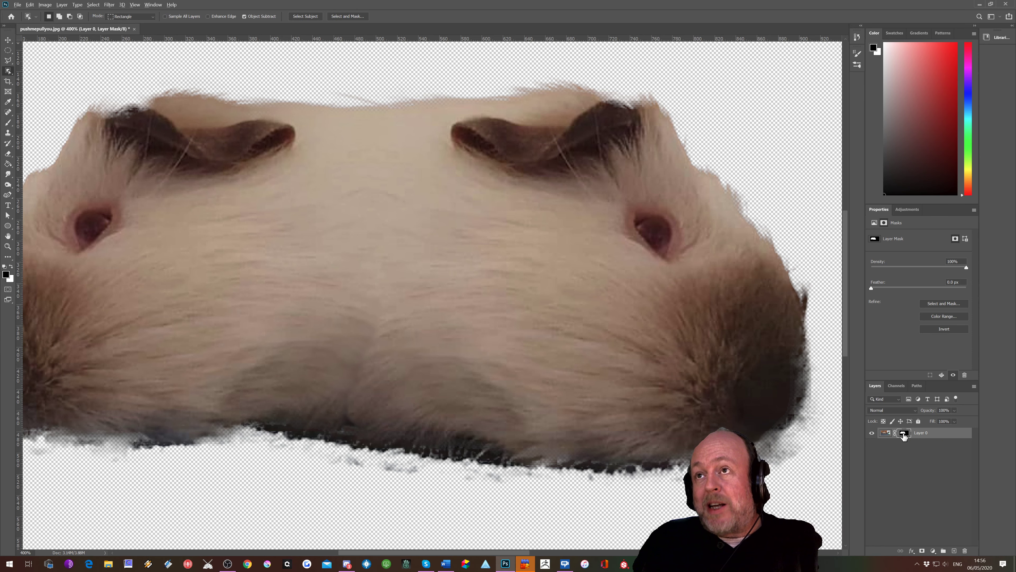
alt+click(904, 434)
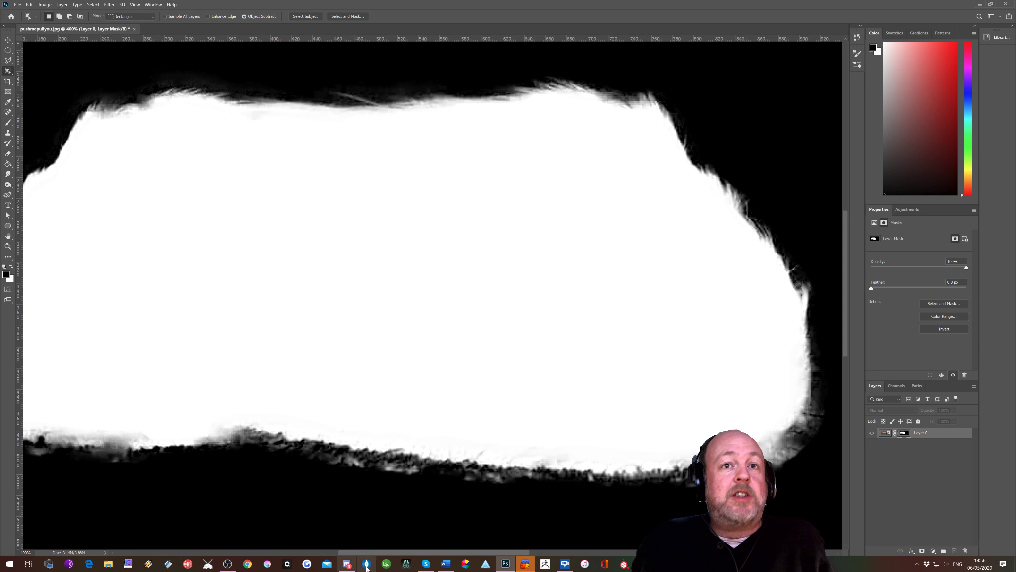
Step: Paint black onto the mask in the middle of the guinea pig with the Brush tool
drag(391, 555, 332, 528)
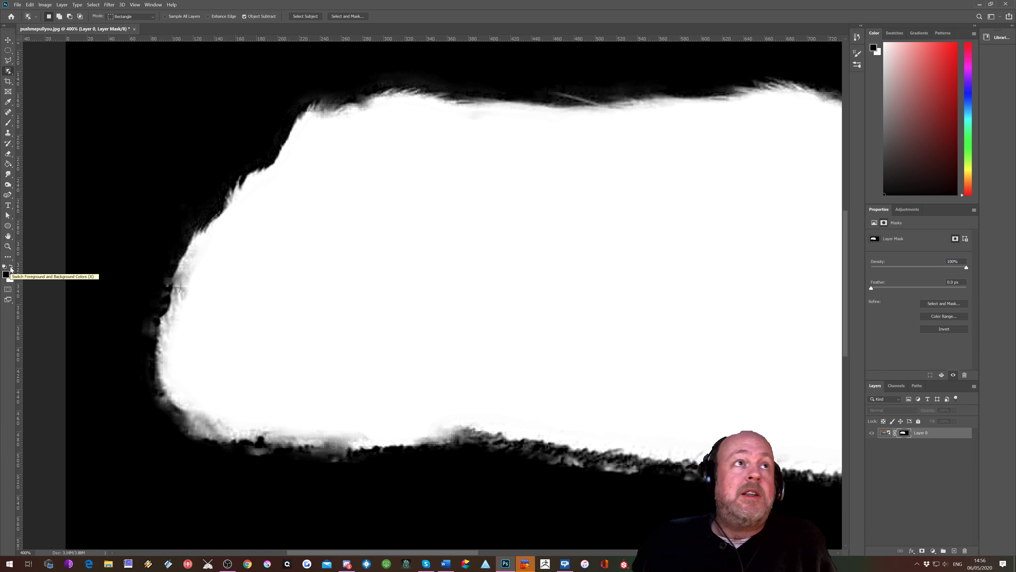
click(7, 125)
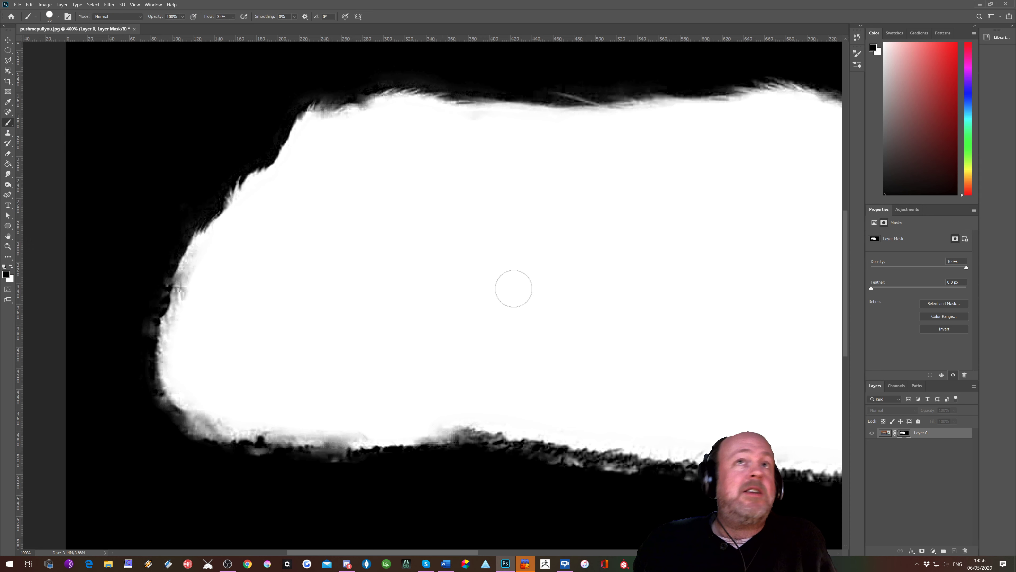
mouse_move(488, 261)
mouse_down()
mouse_move(487, 298)
mouse_move(511, 277)
mouse_move(450, 265)
mouse_move(569, 218)
mouse_move(492, 283)
mouse_move(532, 221)
mouse_move(535, 231)
mouse_up()
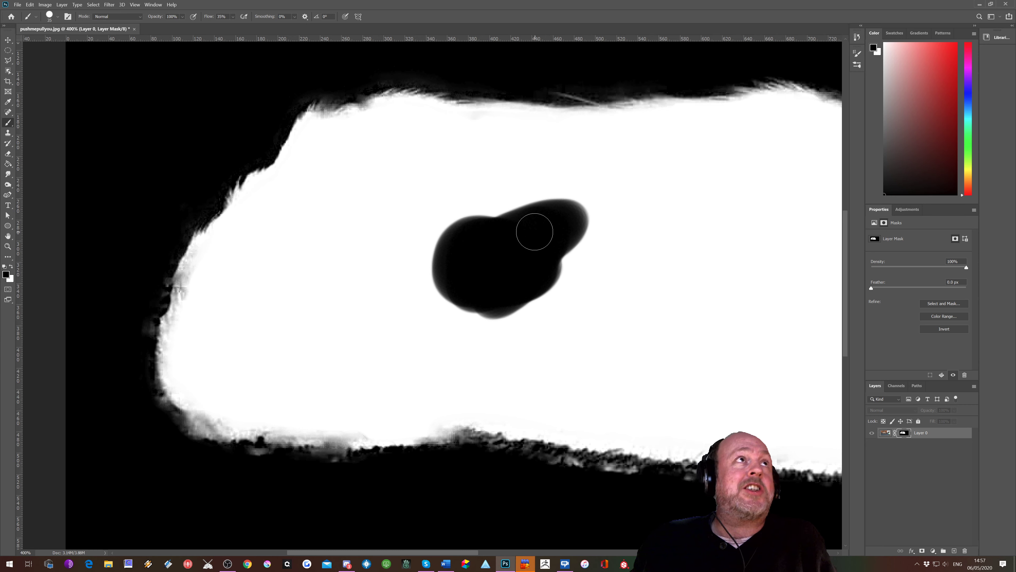
Step: Set the brush hardness to 50% and paint a second black spot on the mask
click(57, 16)
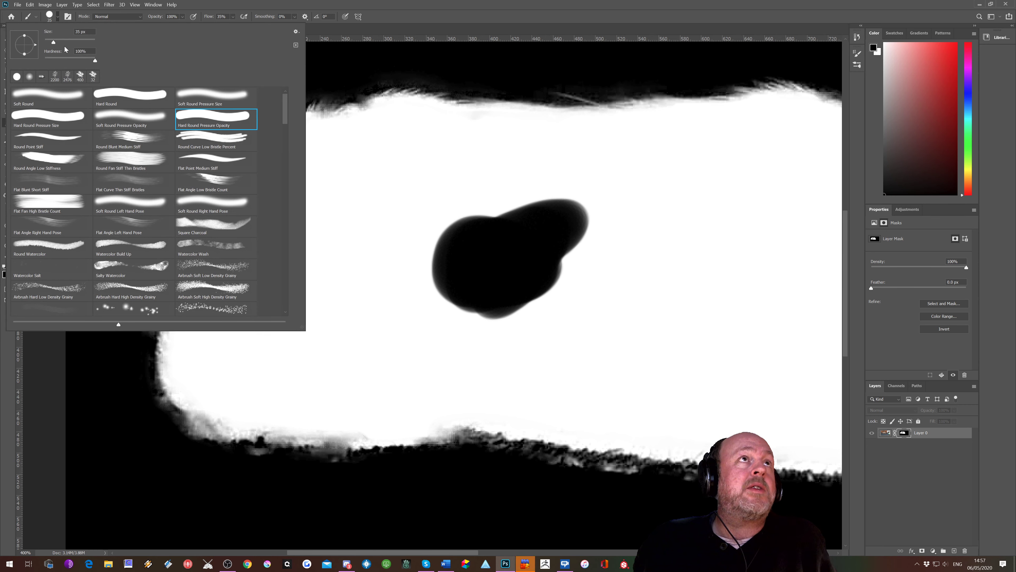
drag(94, 61, 70, 63)
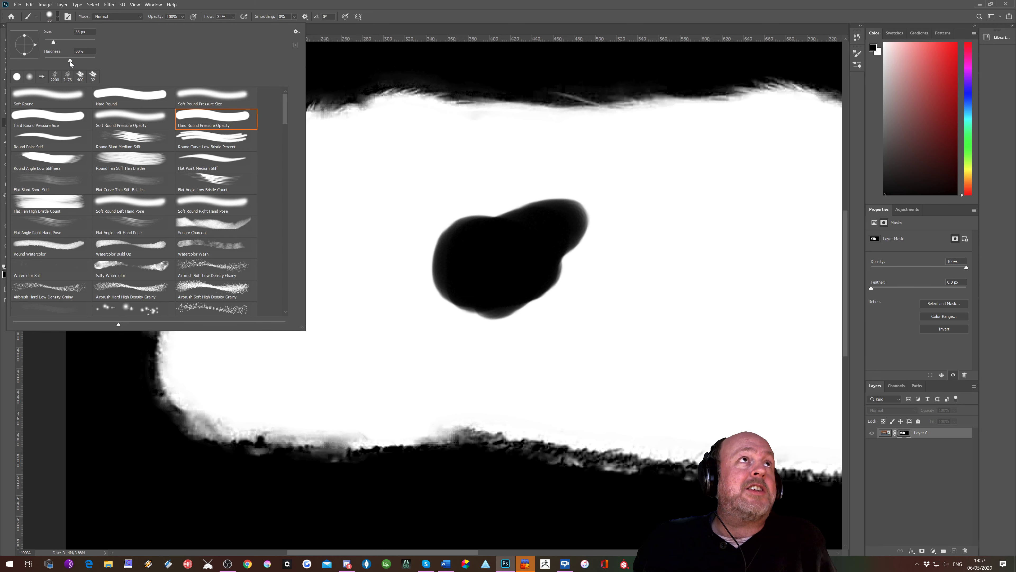
mouse_move(390, 215)
mouse_down()
mouse_move(367, 218)
mouse_move(384, 236)
mouse_move(366, 196)
mouse_move(370, 253)
mouse_move(383, 201)
mouse_move(306, 244)
mouse_move(410, 224)
mouse_move(334, 190)
mouse_move(391, 235)
mouse_move(344, 238)
mouse_up()
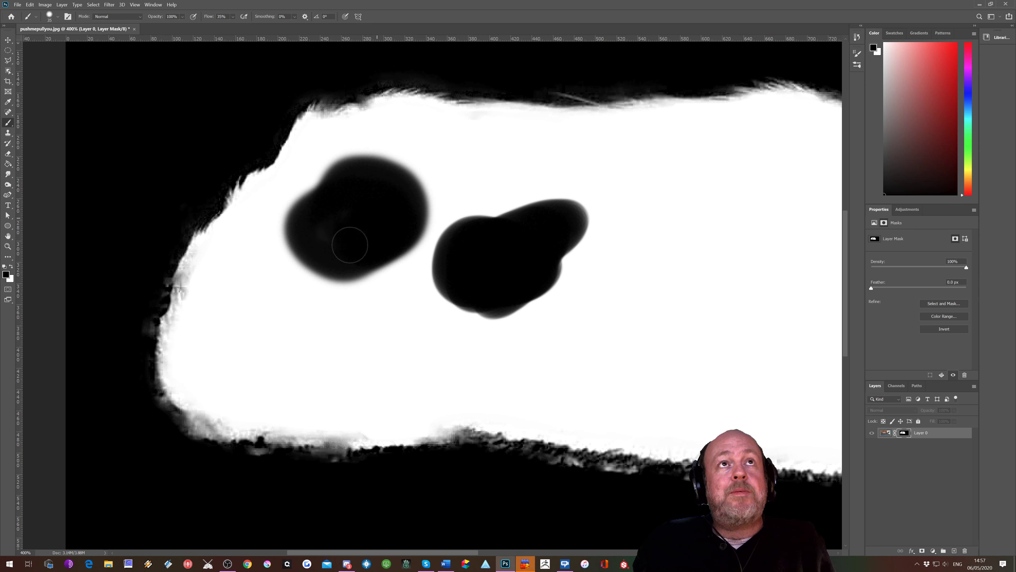
Step: Switch back to the normal image view to examine the masked areas
alt+click(904, 435)
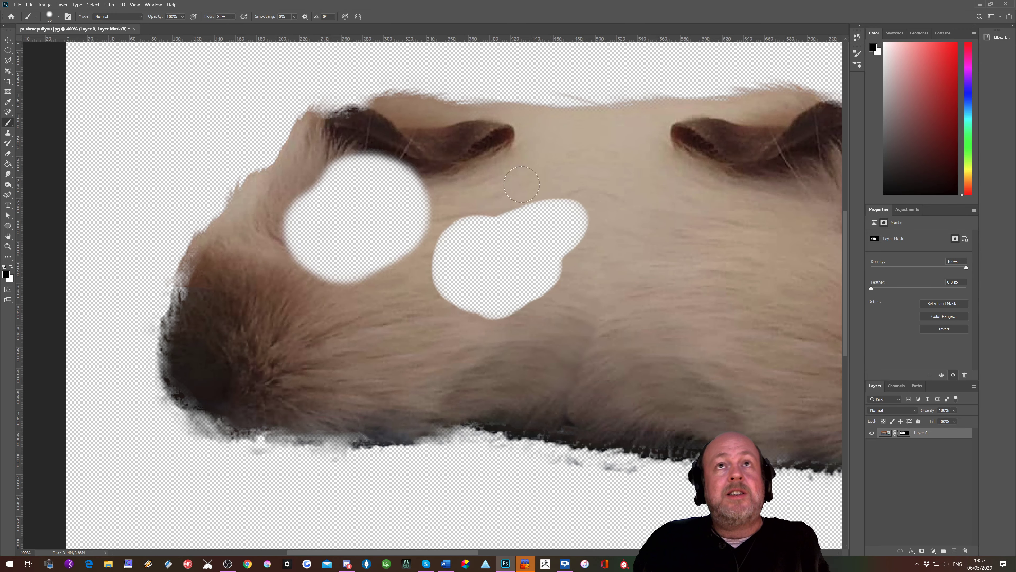
key(ctrl+minus)
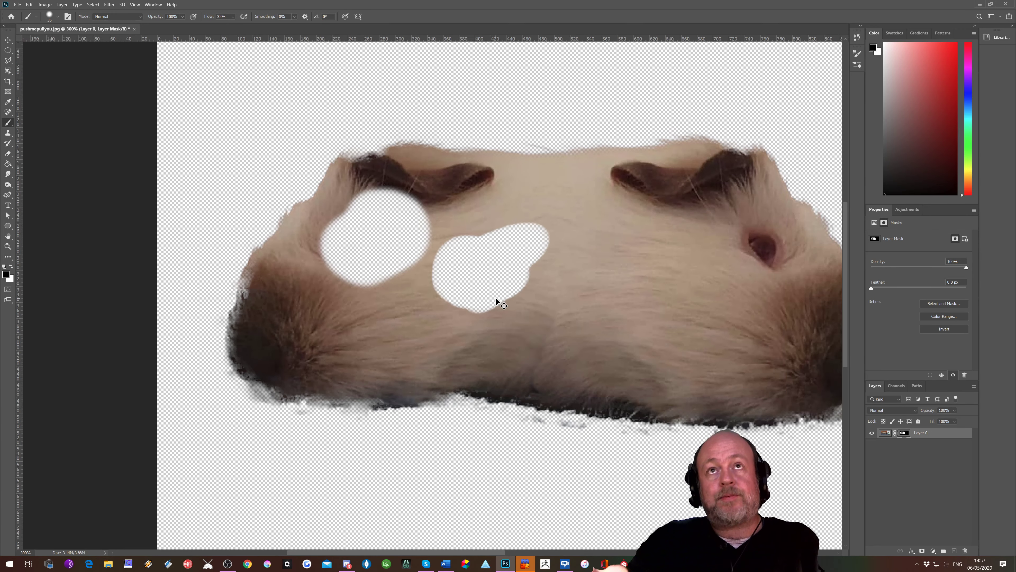